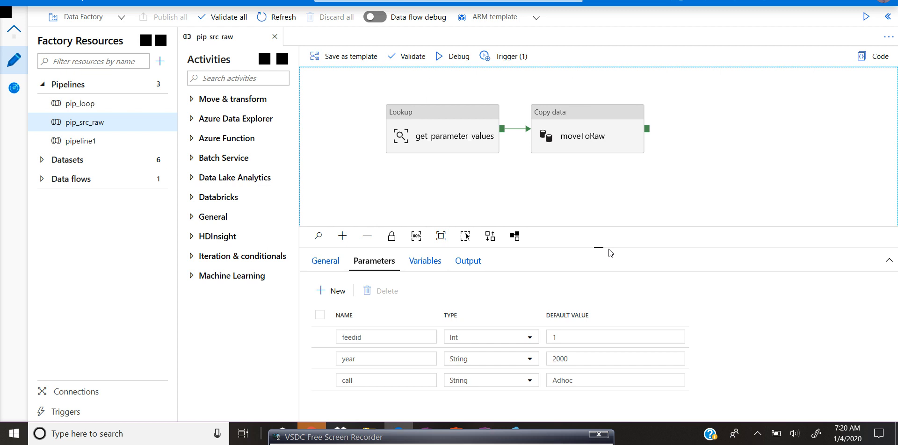
key(alt+Tab)
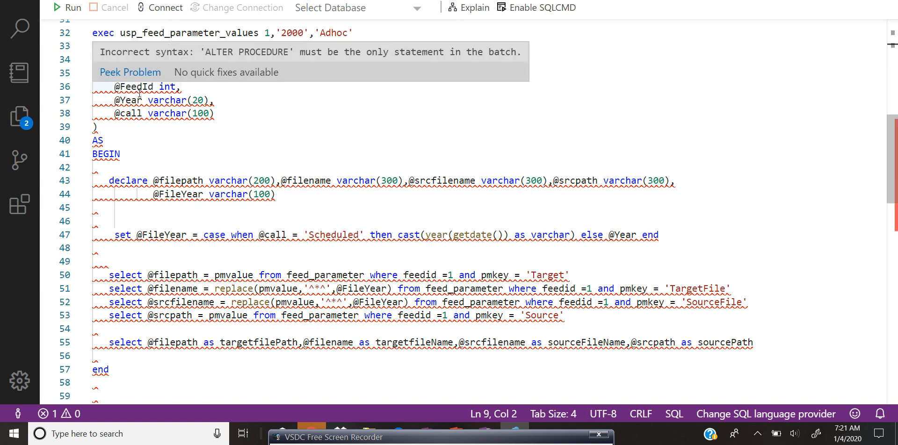
drag(115, 86, 225, 99)
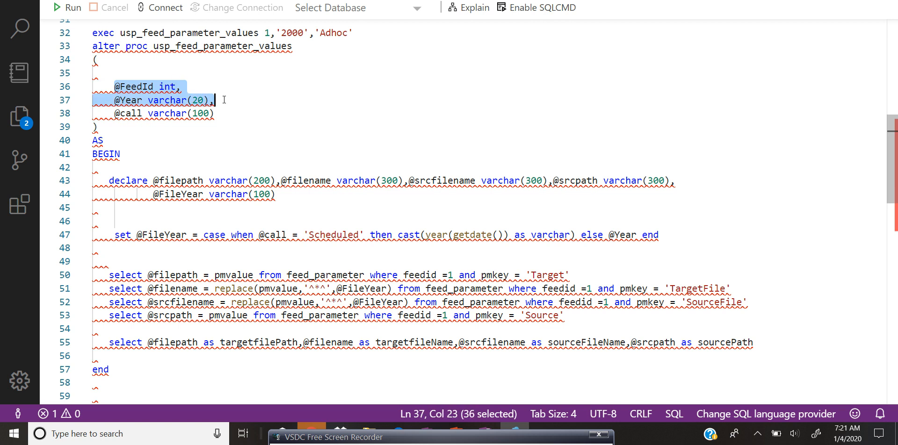
click(231, 125)
drag(236, 116, 97, 111)
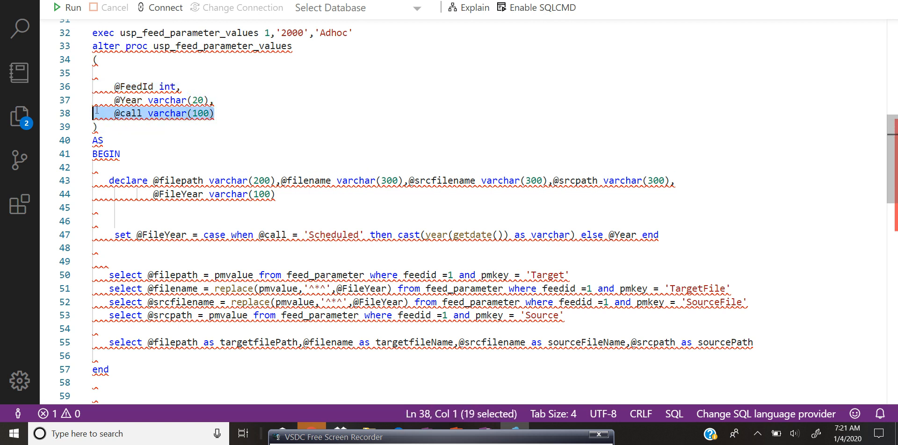
click(115, 115)
double_click(127, 117)
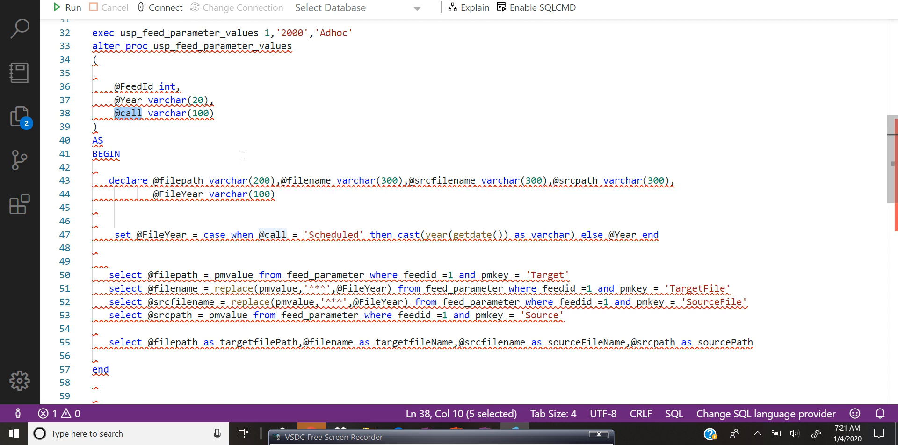
click(351, 305)
double_click(369, 288)
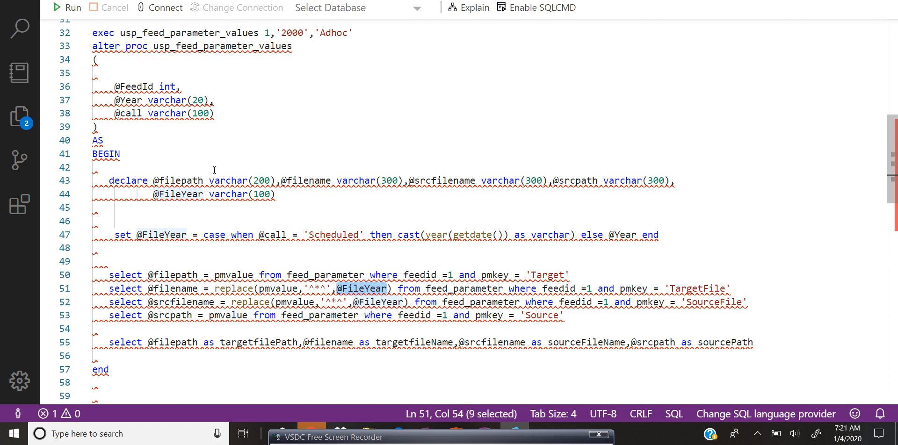
click(370, 288)
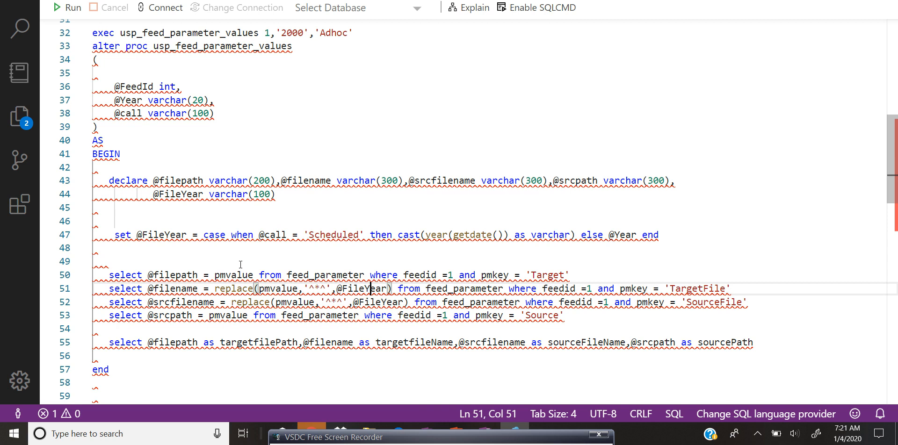
drag(204, 235, 265, 235)
double_click(271, 236)
double_click(339, 235)
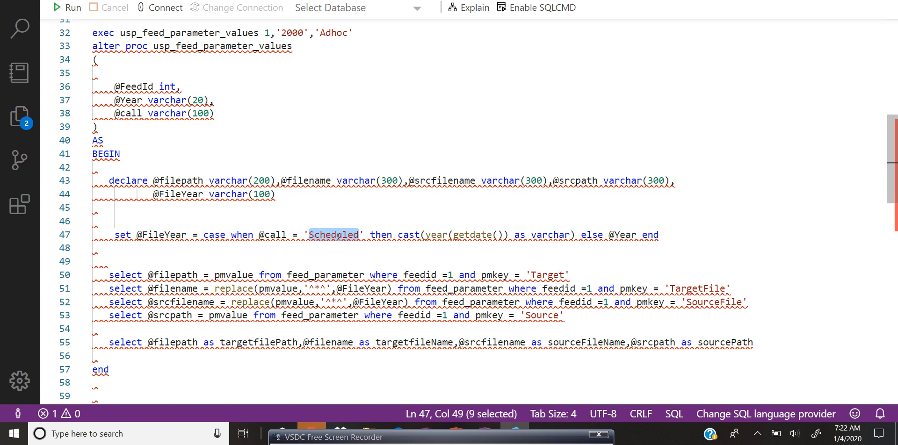
Step: Switch back to the pipeline and inspect the Lookup activity's parameter mappings and the pipeline's feedid, year and call parameters
key(alt+Tab)
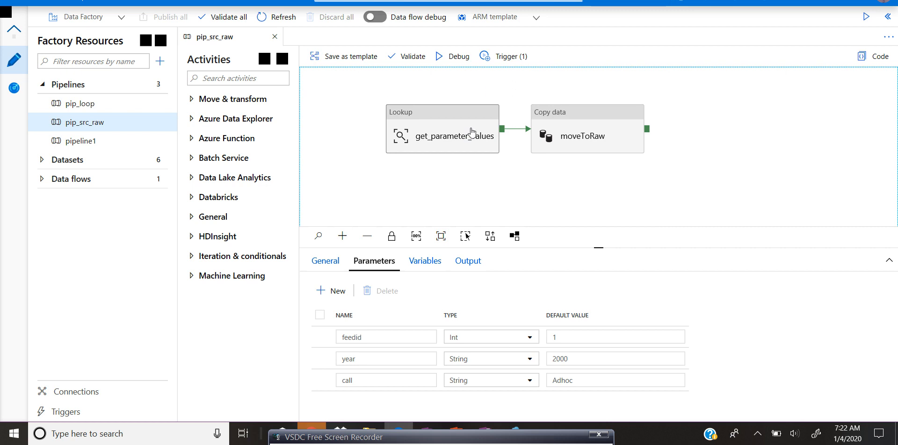
click(471, 133)
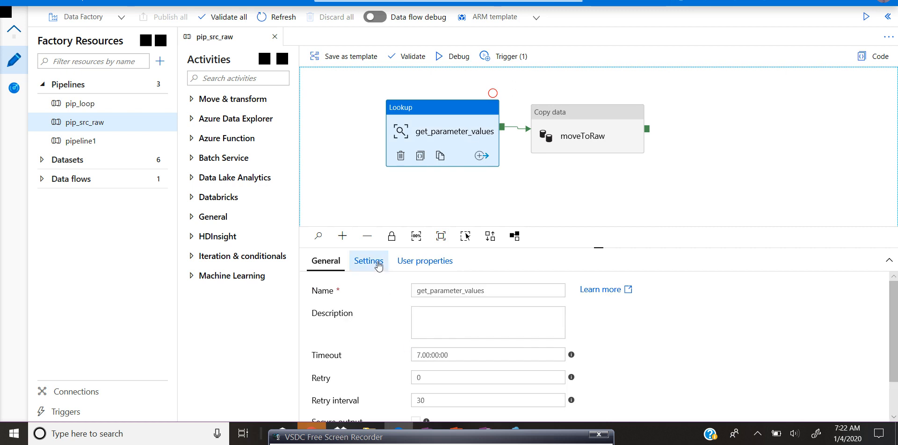
click(379, 263)
drag(894, 318, 897, 363)
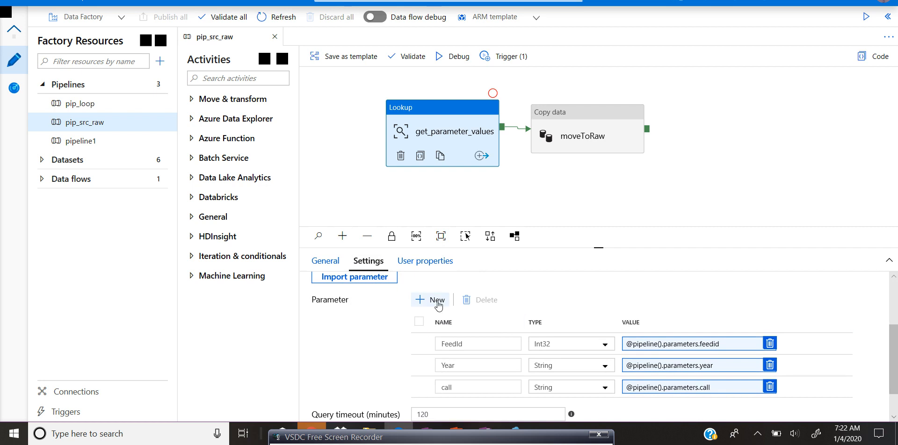
drag(475, 391, 438, 384)
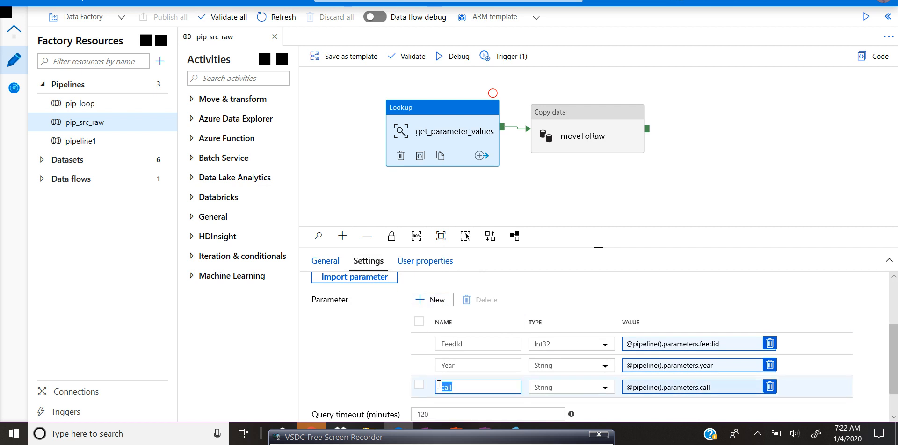
click(686, 390)
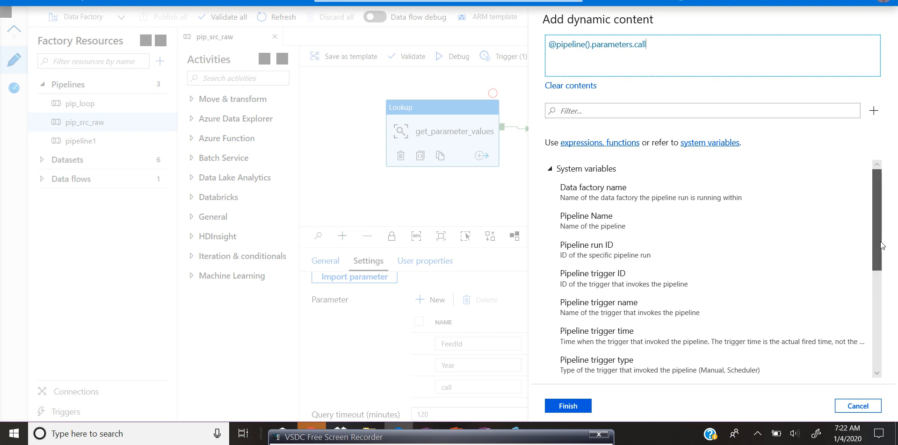
drag(880, 241, 892, 344)
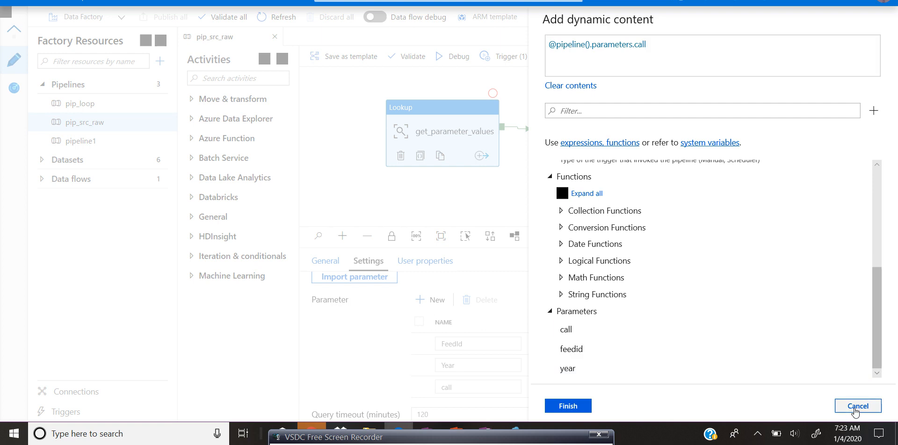
click(855, 410)
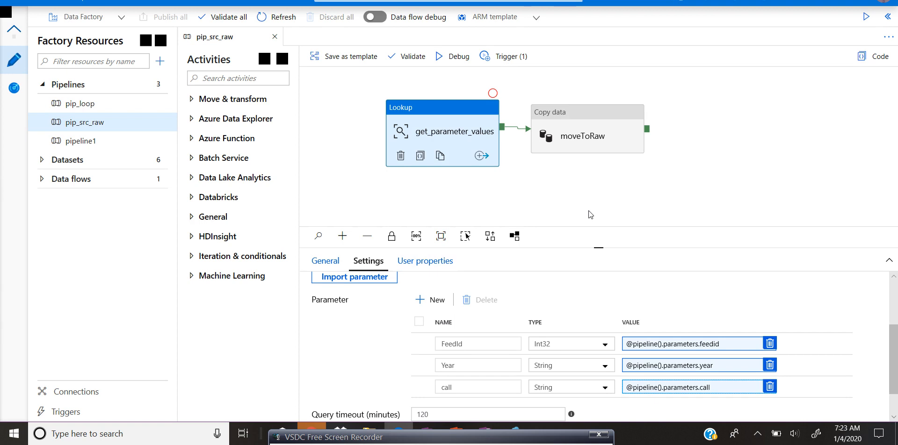
mouse_move(588, 210)
mouse_down()
mouse_move(570, 200)
mouse_move(605, 210)
mouse_up()
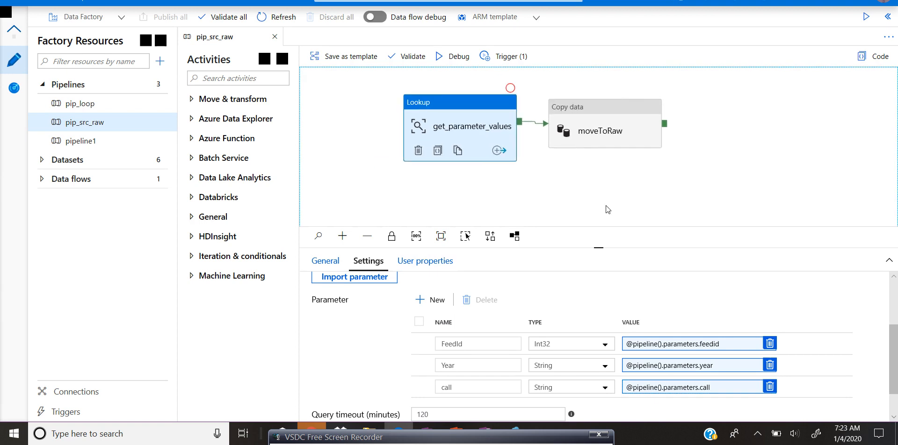
click(594, 198)
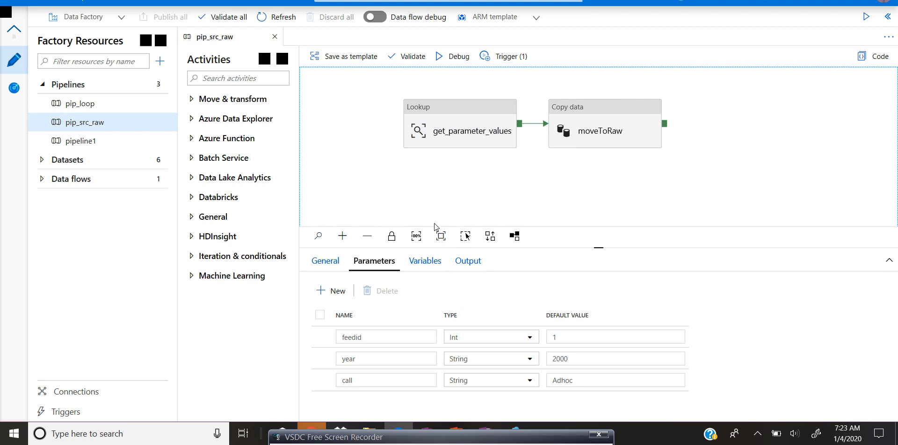
double_click(342, 385)
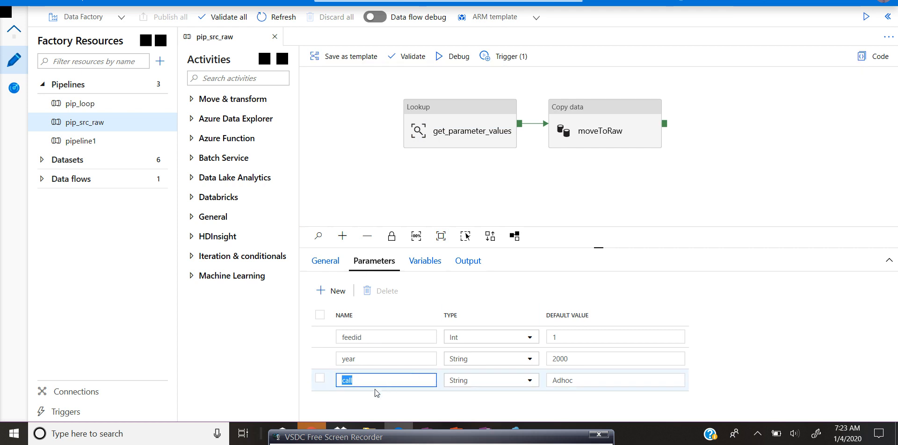
click(373, 400)
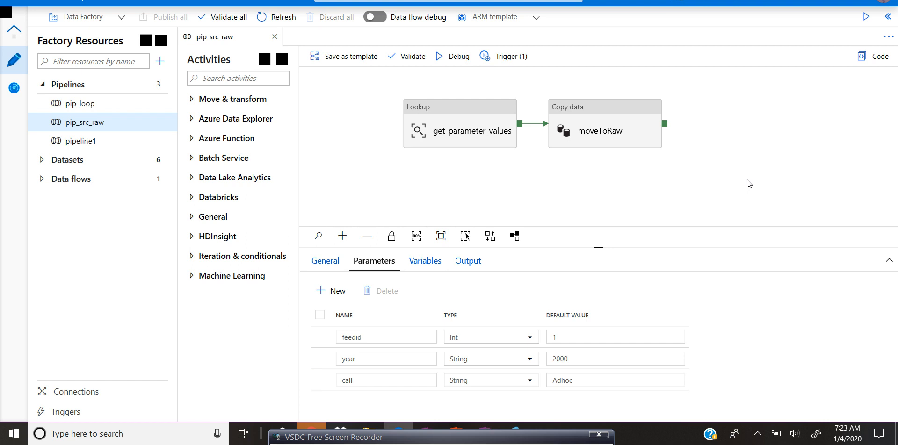
click(663, 188)
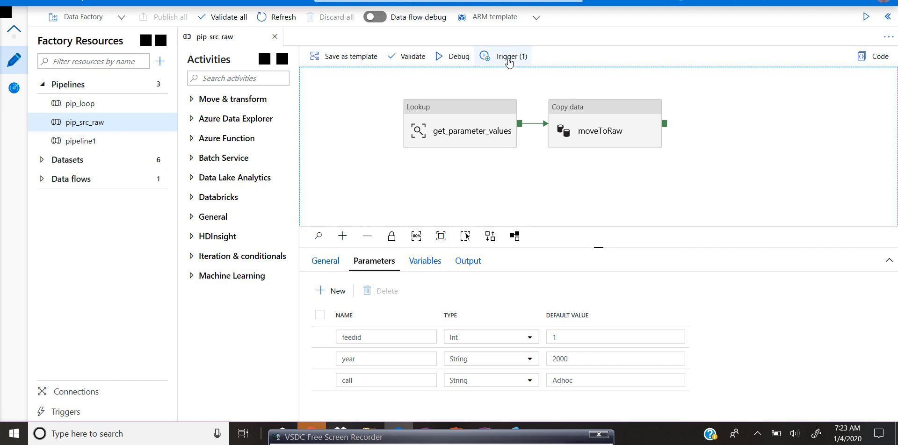
Step: Open the pipeline's trigger settings and start a new trigger named trigger1
click(509, 58)
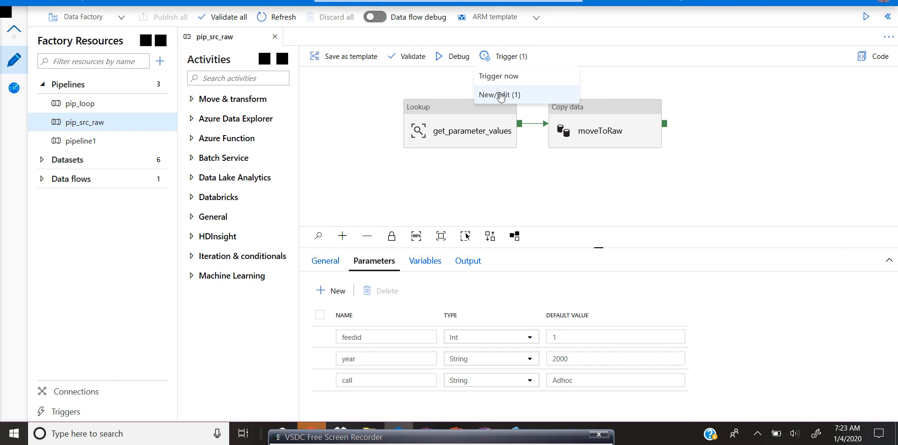
click(500, 95)
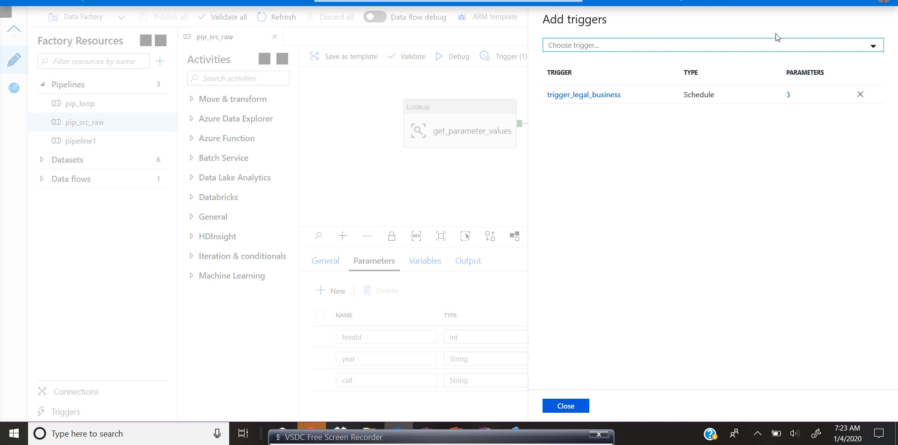
click(873, 47)
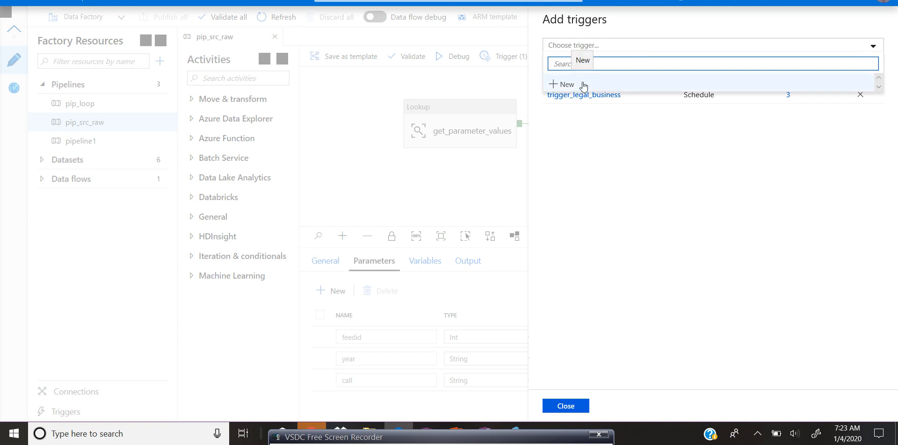
click(613, 114)
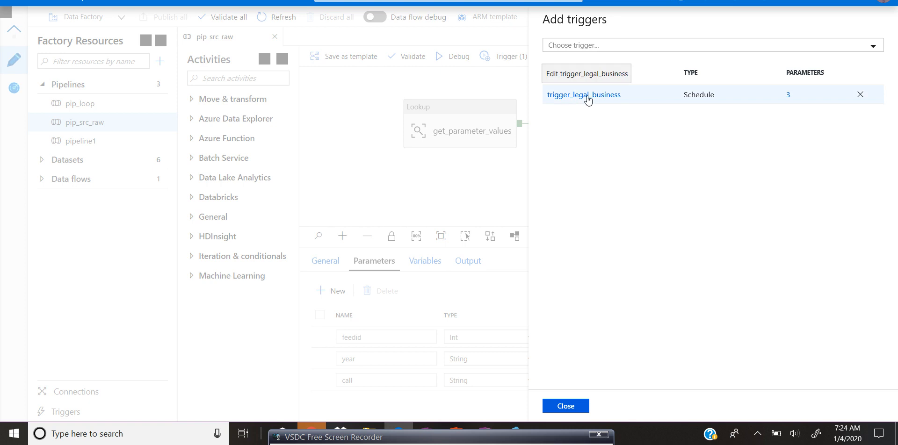
click(873, 45)
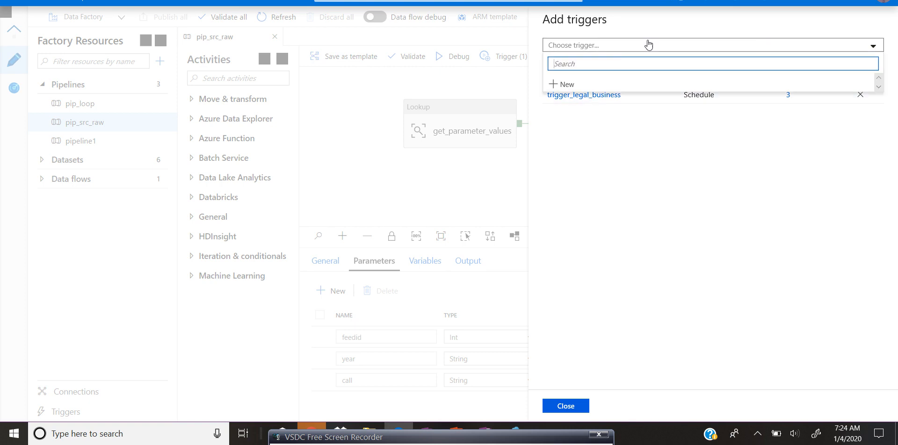
click(576, 85)
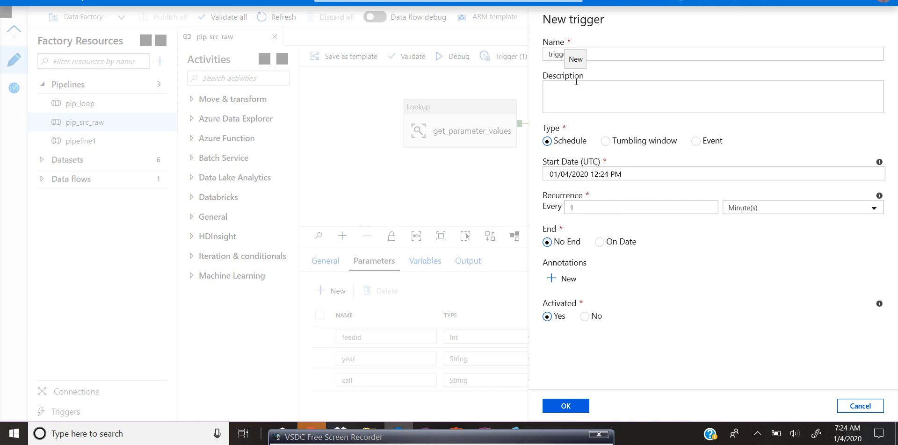
click(634, 53)
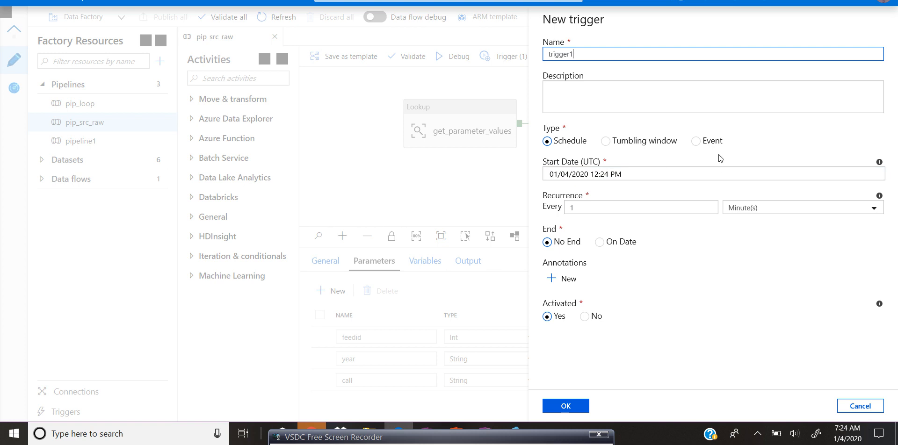
Step: Make trigger1 a Schedule trigger recurring every 1 Day(s)
click(556, 145)
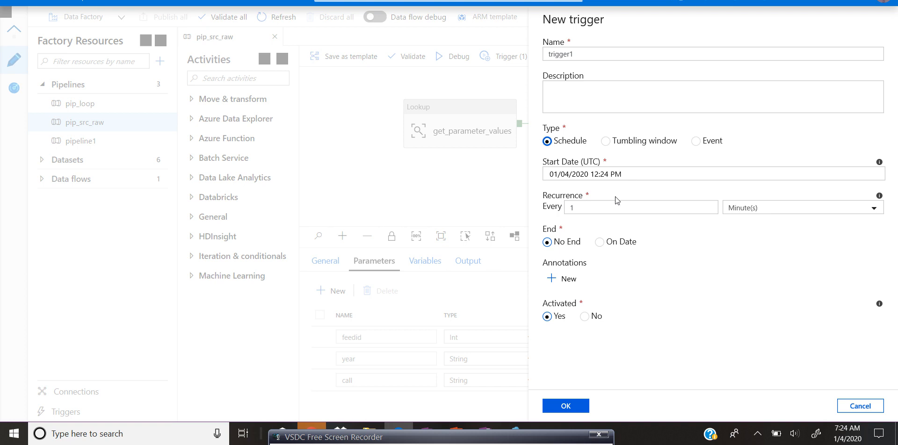
click(610, 209)
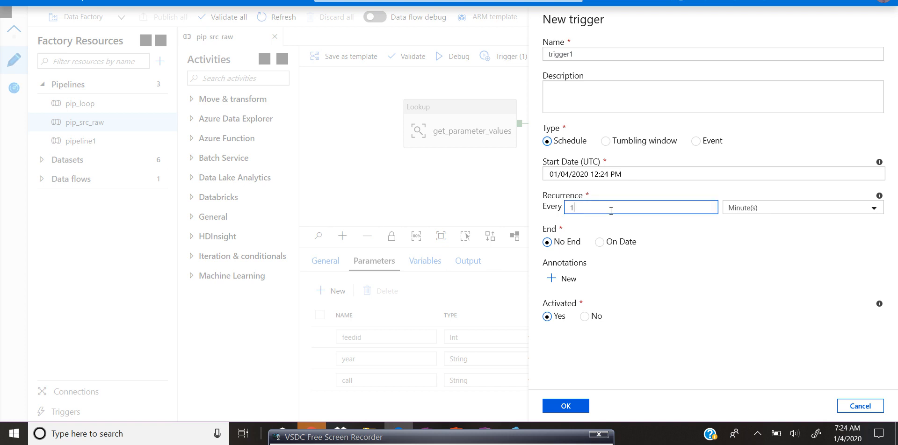
key(BackSpace)
text(24)
key(BackSpace)
text(1)
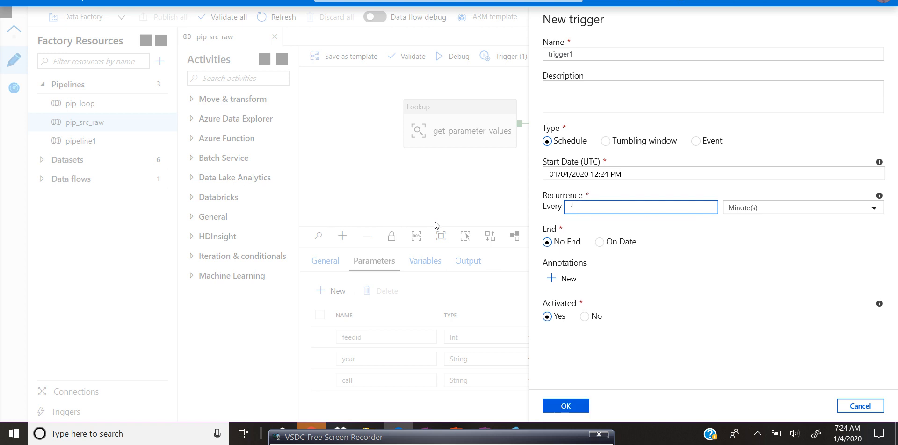
click(873, 209)
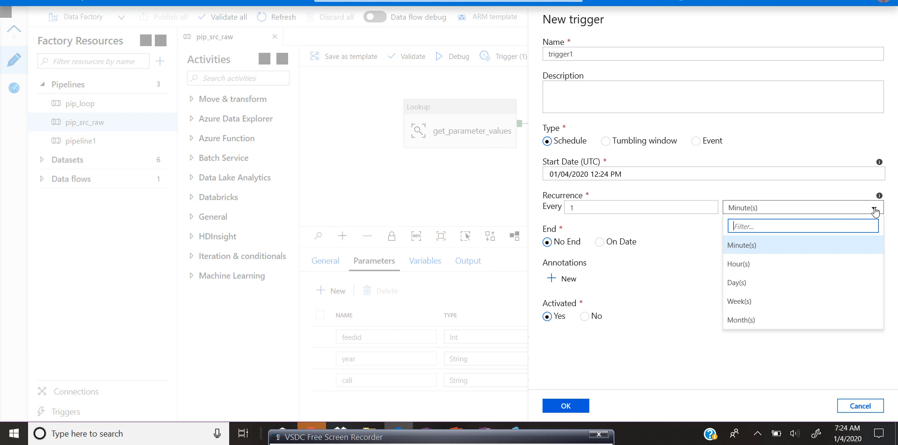
click(785, 287)
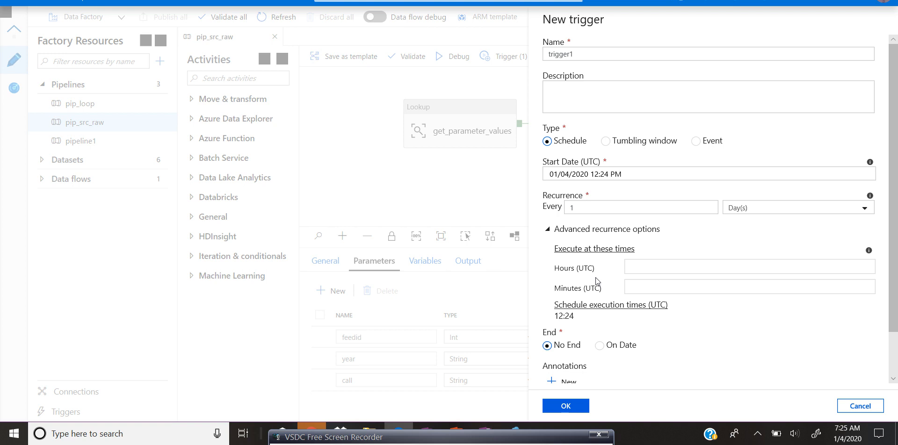
Step: Set the trigger's end option to On Date
drag(578, 269, 595, 267)
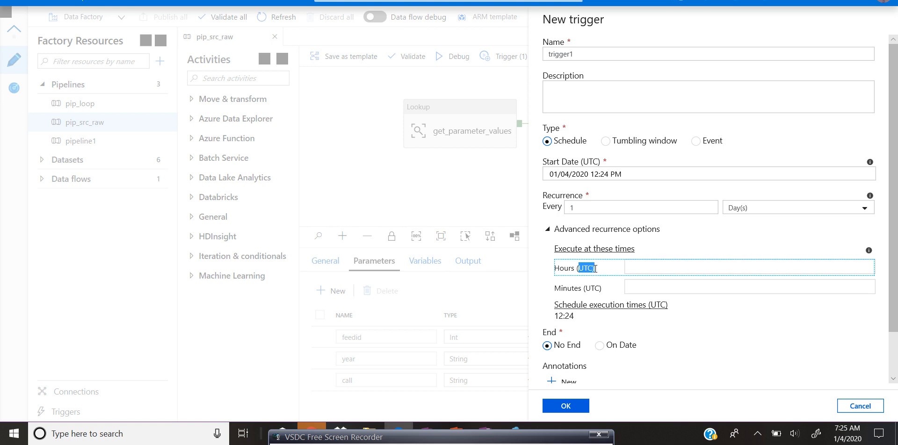
scroll(896, 366, down, 2)
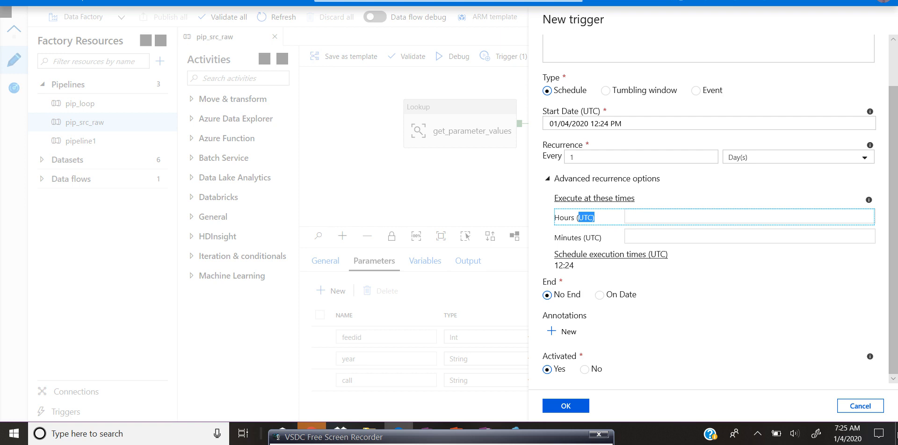
click(598, 298)
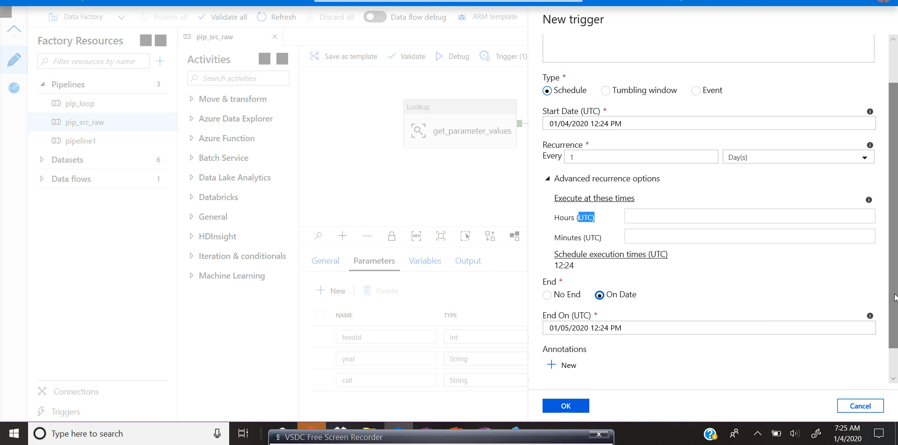
scroll(895, 234, up, 2)
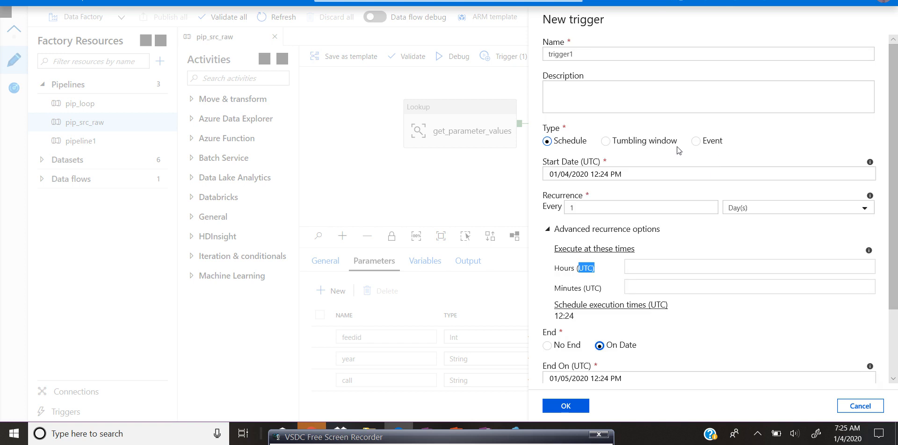
click(615, 144)
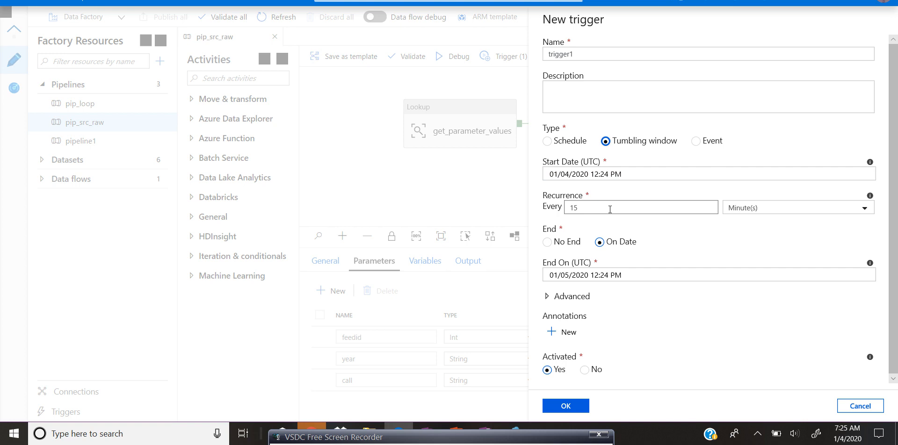
drag(610, 209, 548, 211)
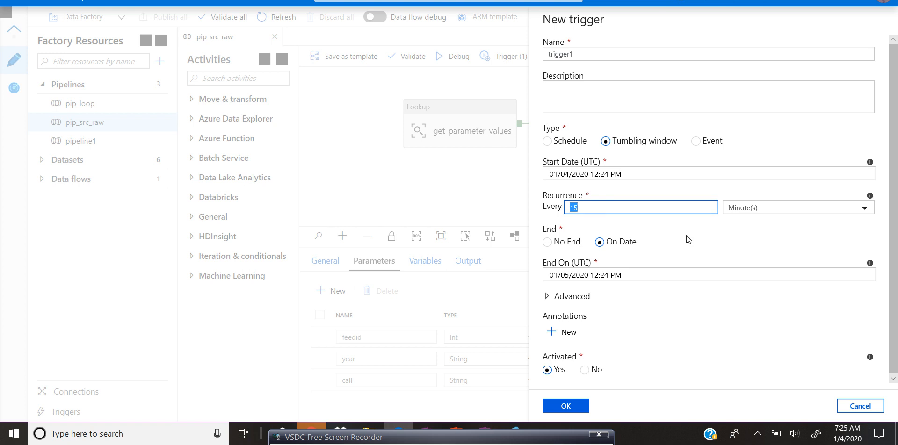
click(865, 209)
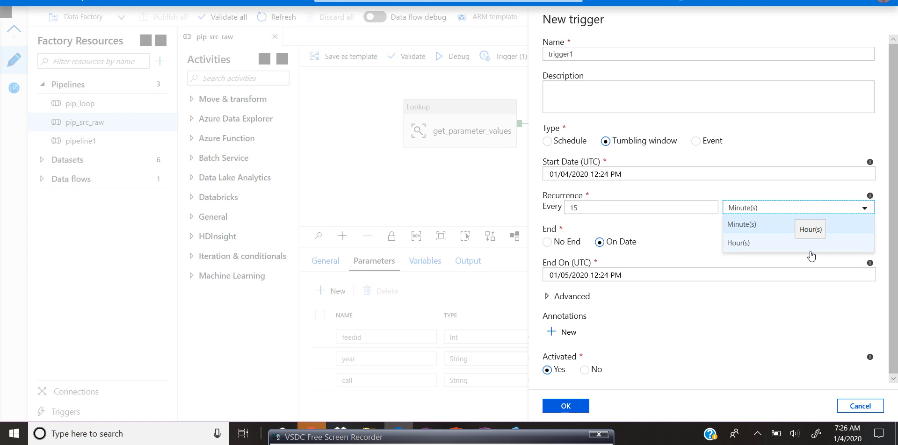
click(661, 219)
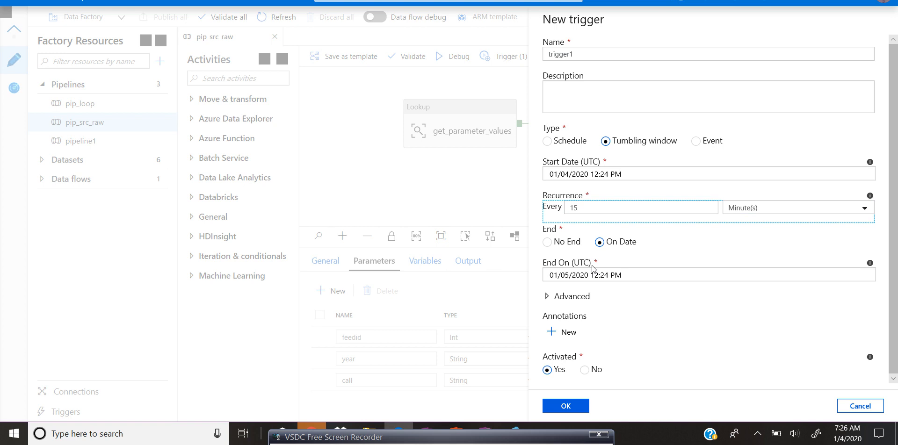
drag(894, 304, 894, 265)
click(695, 141)
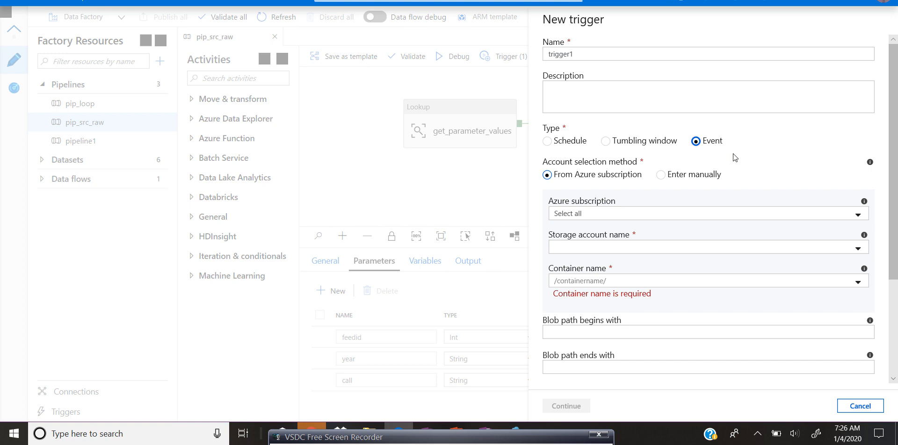
drag(889, 189, 890, 260)
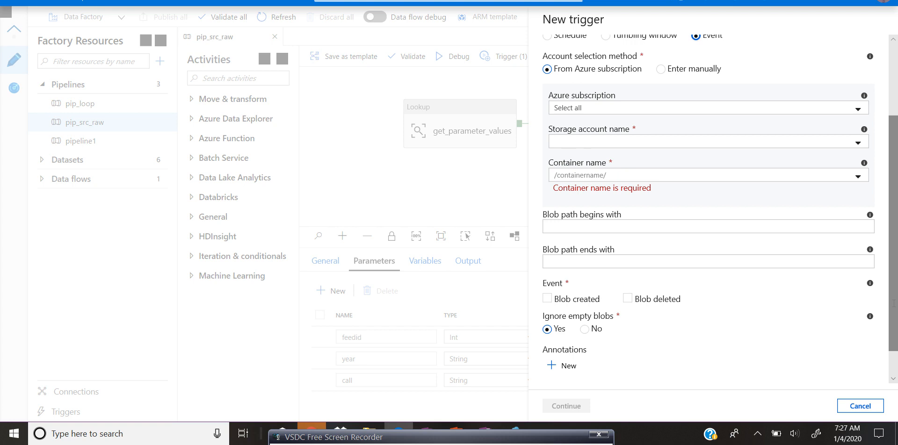
scroll(893, 302, up, 3)
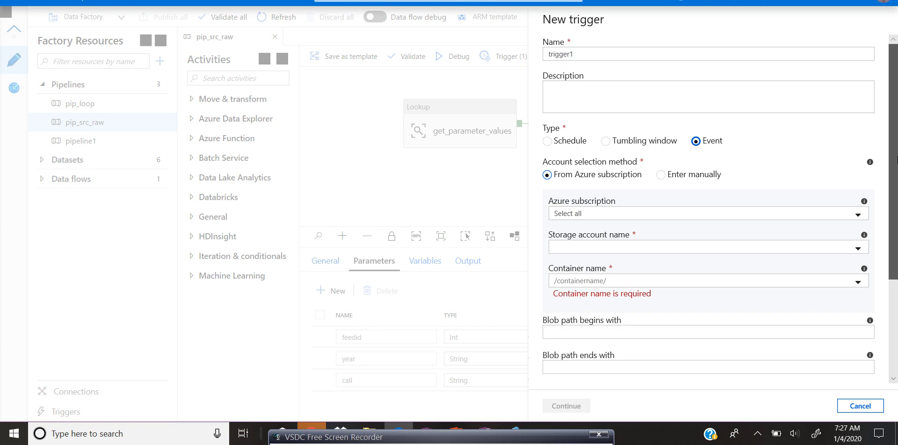
click(547, 141)
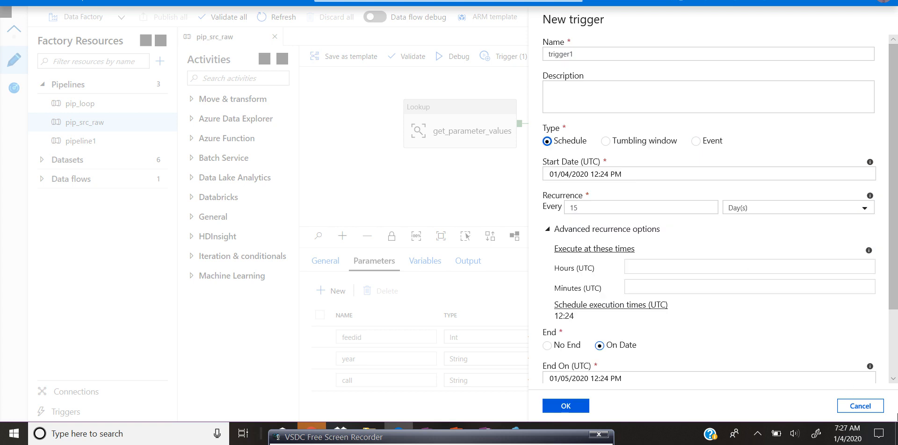
click(878, 410)
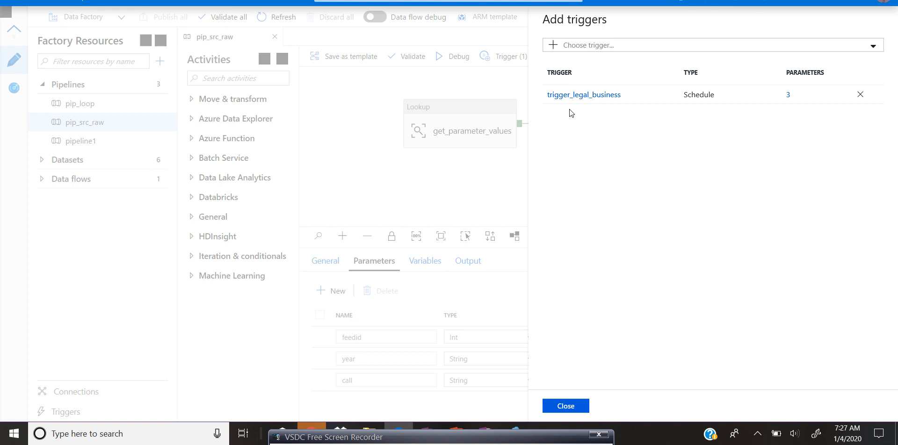
Step: Open the existing trigger_legal_business trigger for editing
click(597, 95)
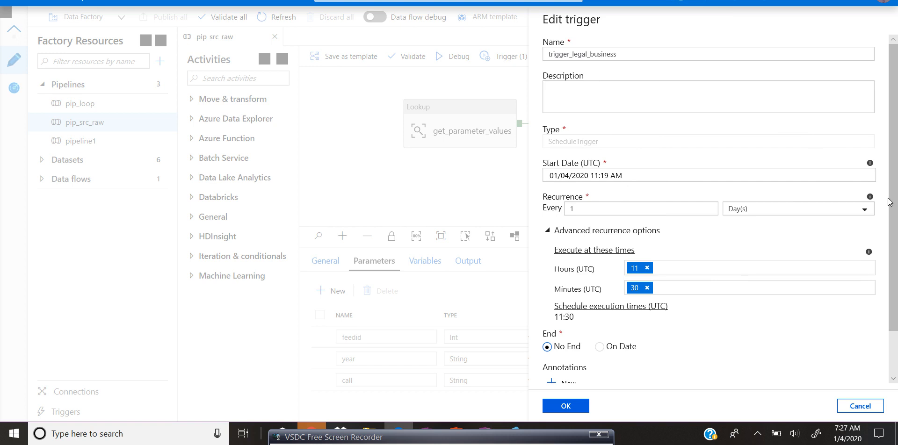
scroll(608, 136, down, 2)
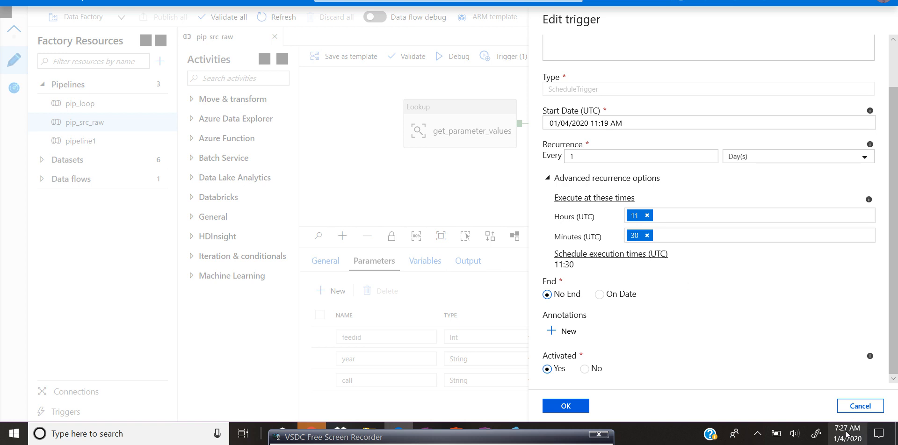
mouse_move(845, 437)
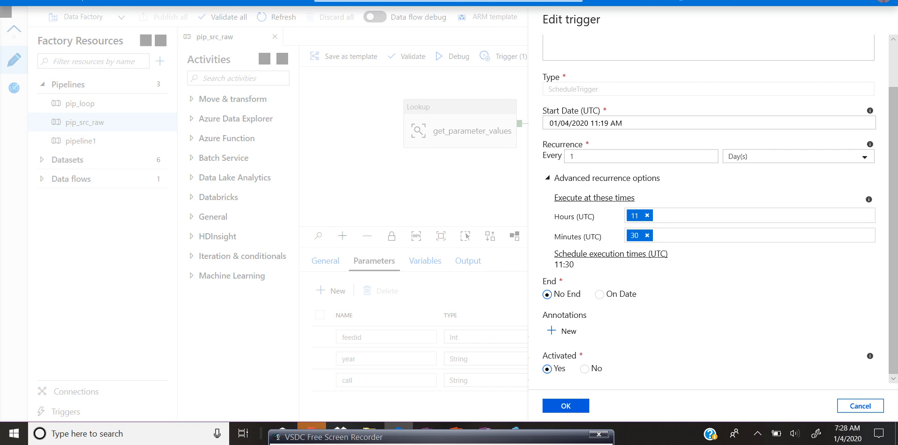
Step: Switch to the browser and search for the current UTC time in 24-hour format
key(ctrl+Tab)
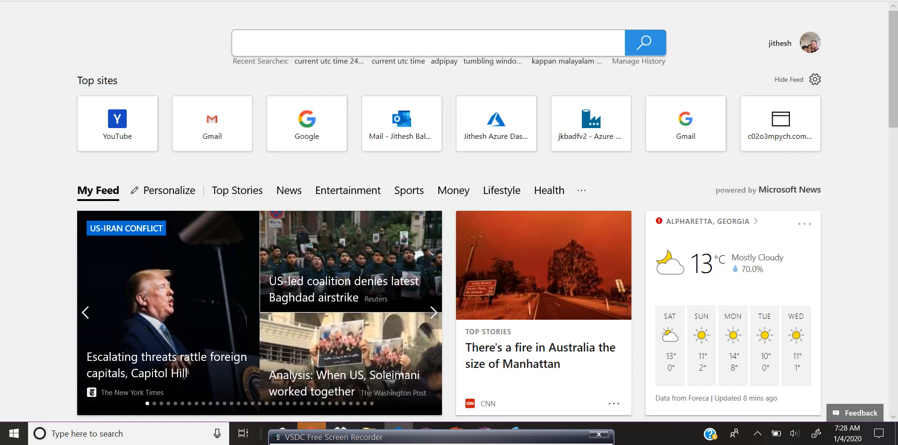
click(413, 45)
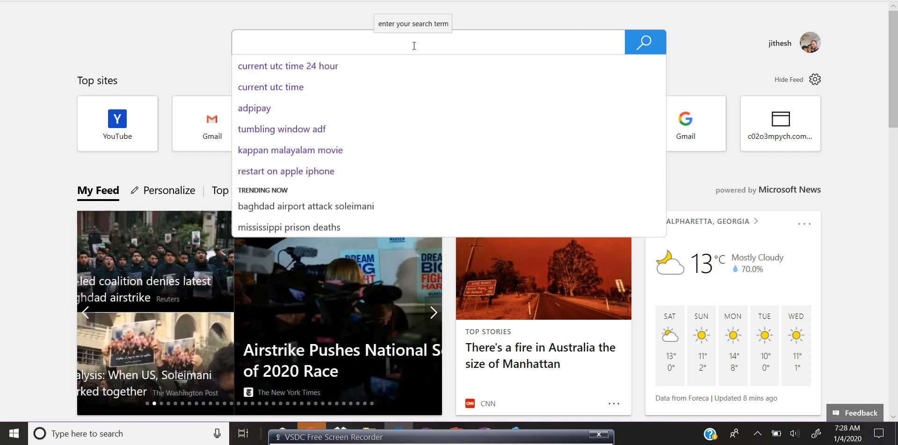
text(current)
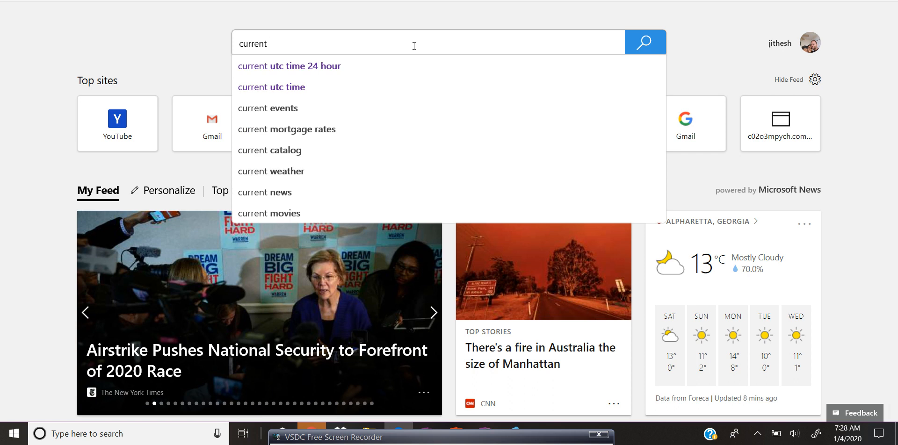
click(383, 66)
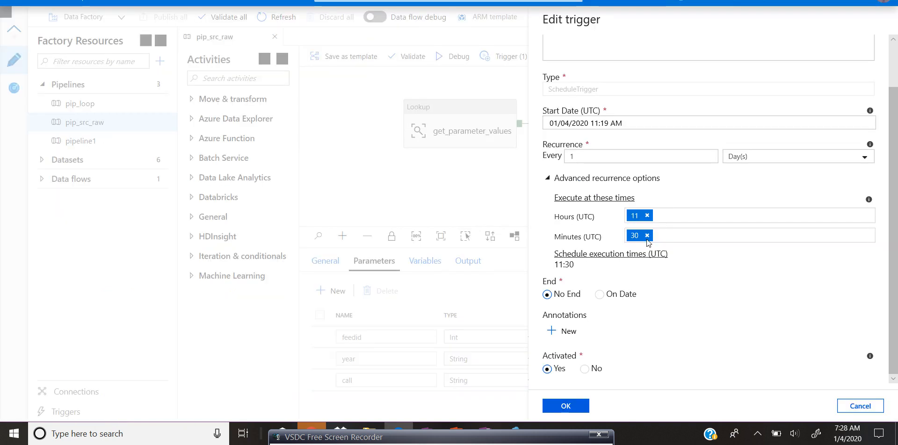
Step: Set trigger_legal_business to execute daily at hour 12 and minute 31 UTC and confirm the schedule
click(647, 216)
text(12)
click(674, 236)
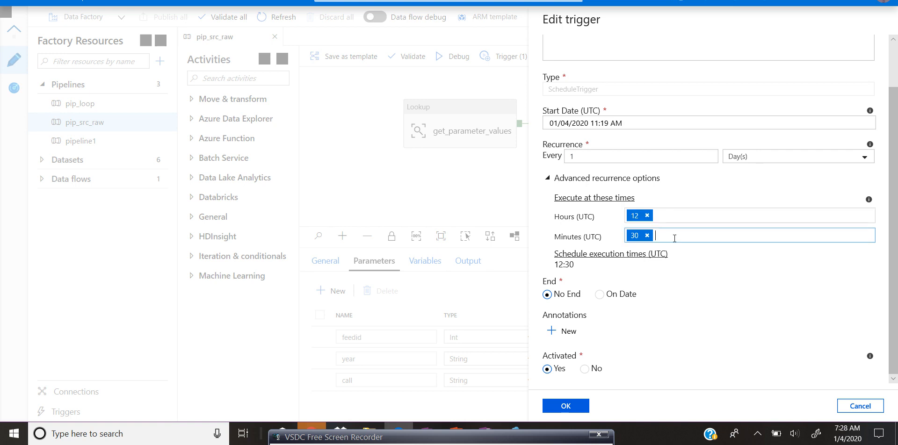
click(463, 1)
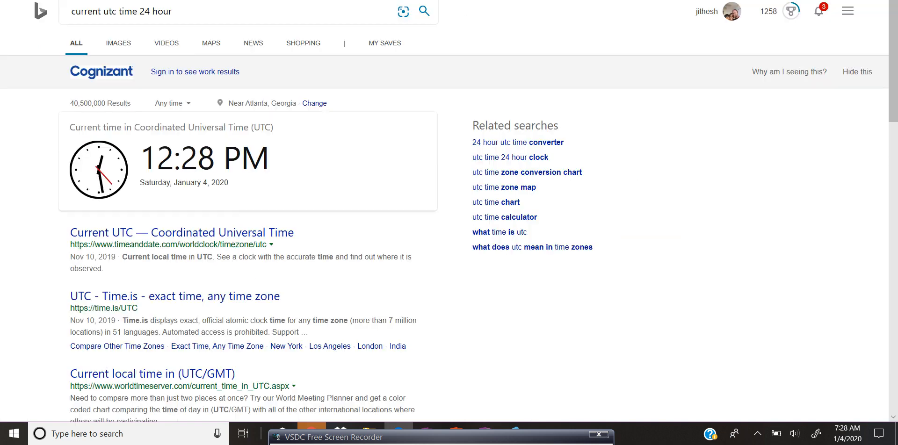
click(460, 1)
click(647, 237)
text(31)
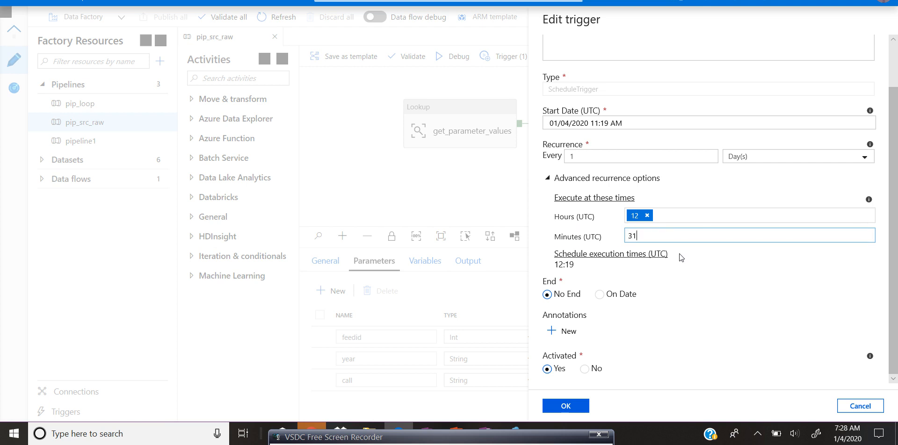
click(742, 274)
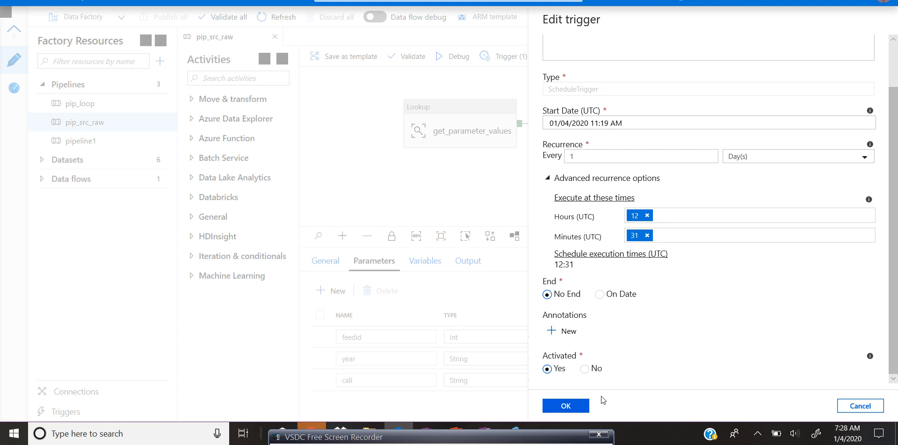
click(575, 410)
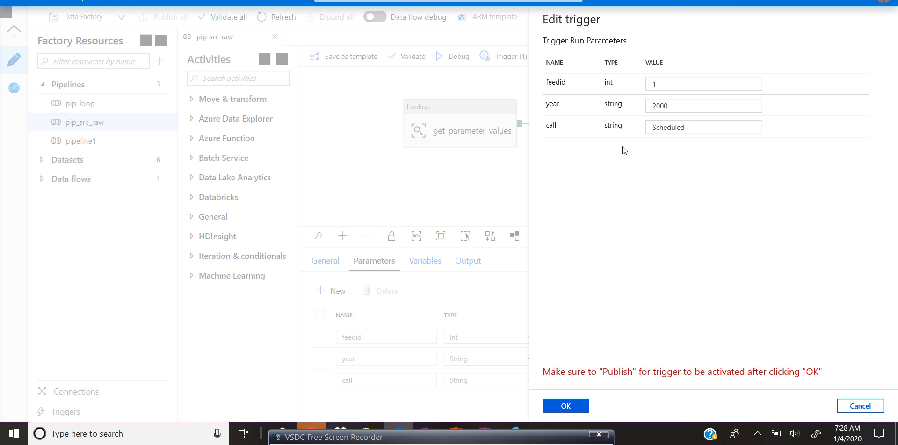
Step: Inspect the trigger run parameter values for feedid, year and call
click(677, 86)
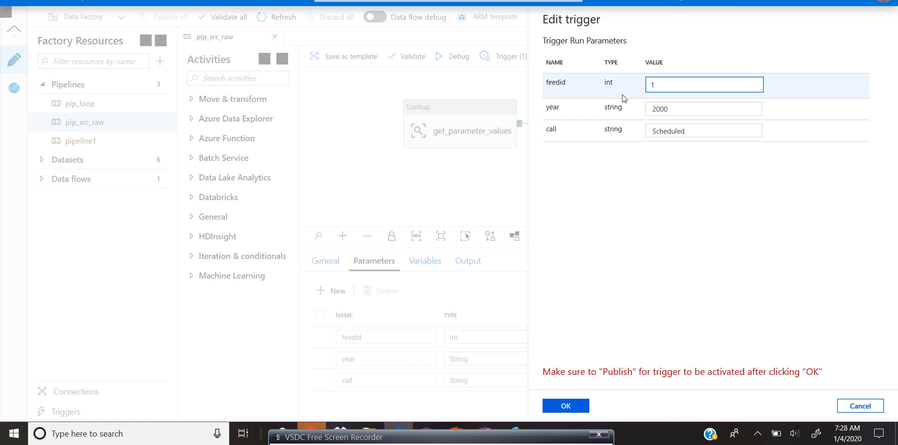
click(699, 107)
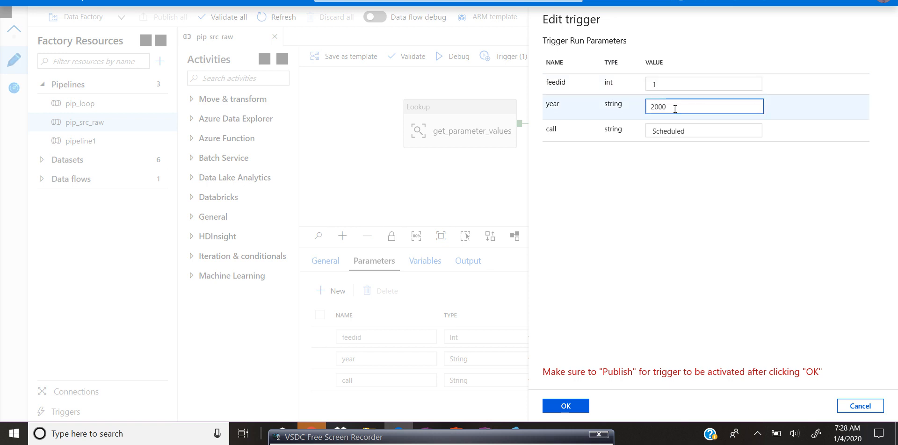
double_click(685, 111)
drag(651, 107, 695, 115)
click(699, 108)
click(705, 127)
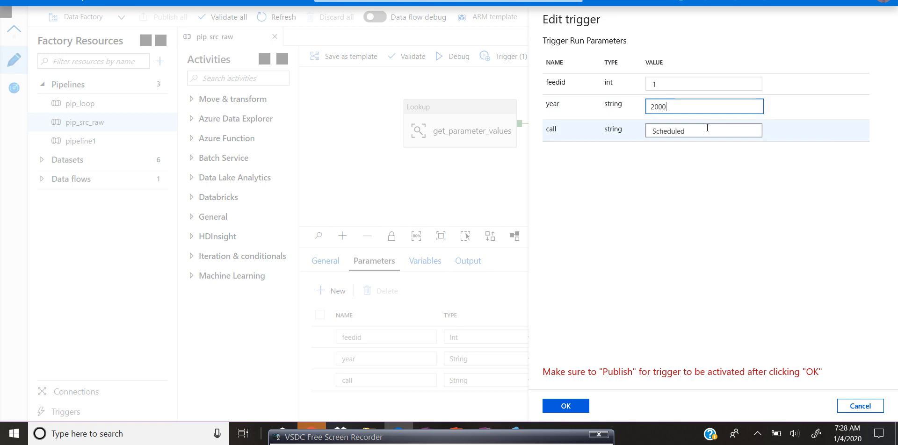
drag(704, 127, 553, 127)
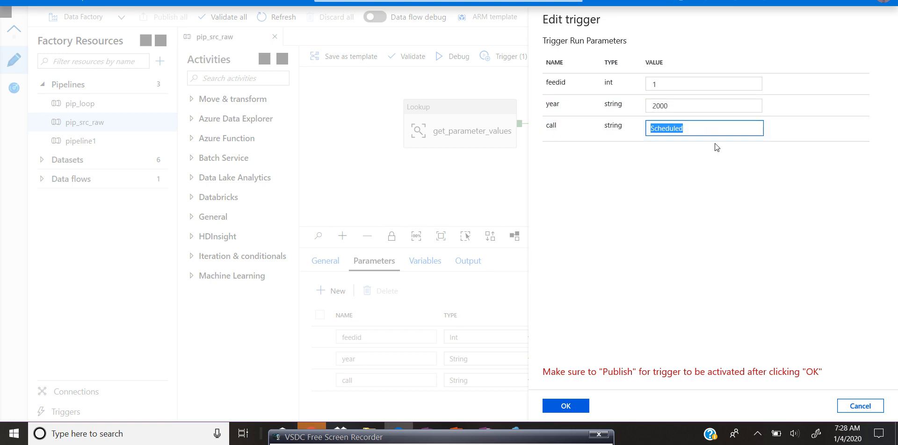
click(699, 237)
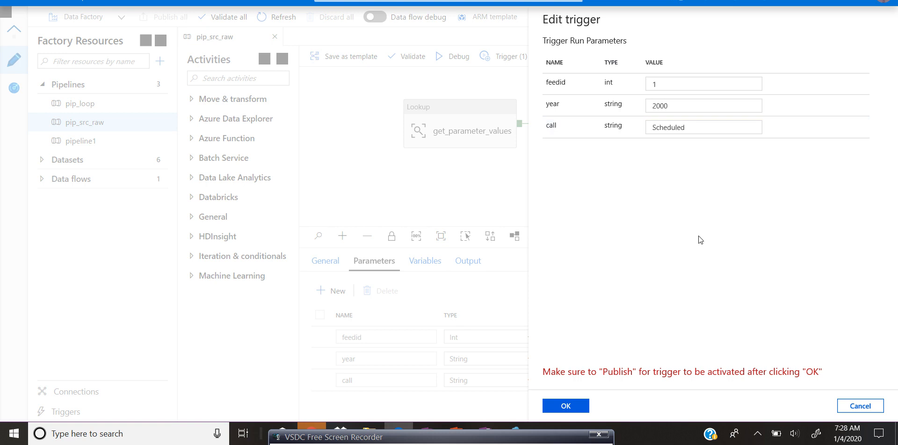
Step: Save the trigger edits and publish all factory changes
click(563, 406)
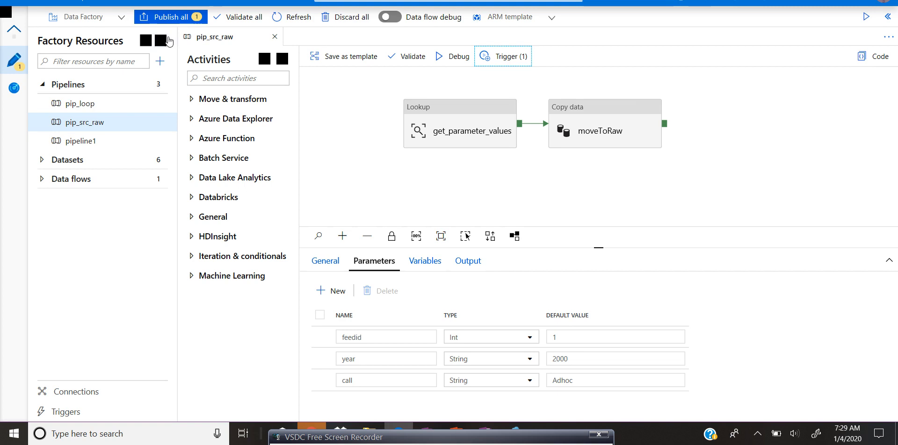
click(186, 21)
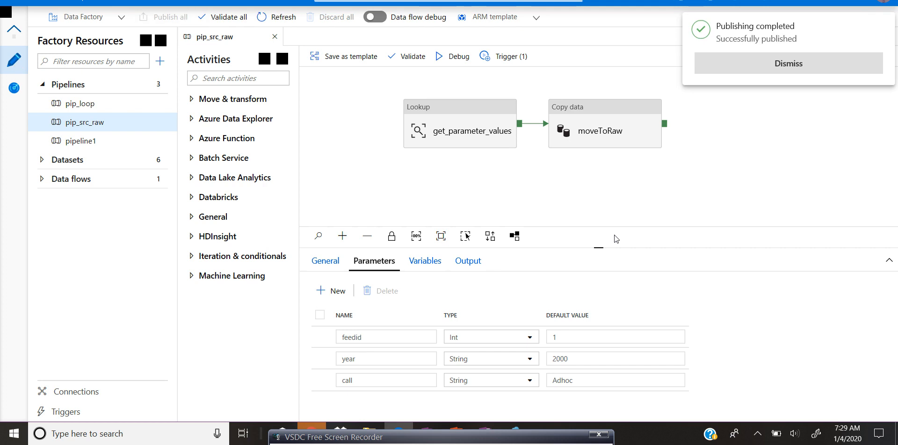
click(790, 66)
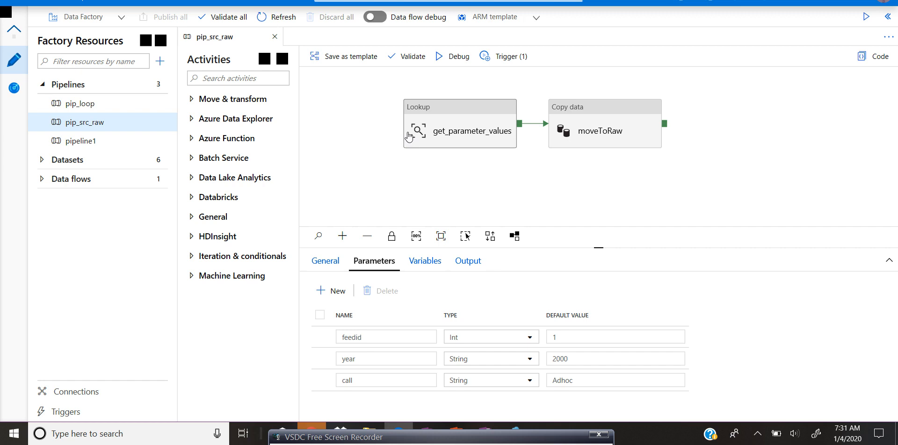
Step: Open the latest pip_src_raw pipeline run in monitoring and inspect the moveToRaw activity's error details
click(13, 96)
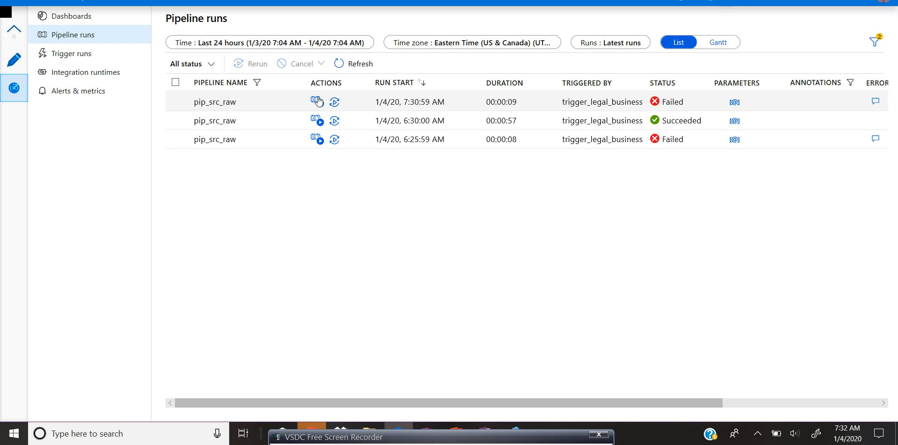
click(318, 102)
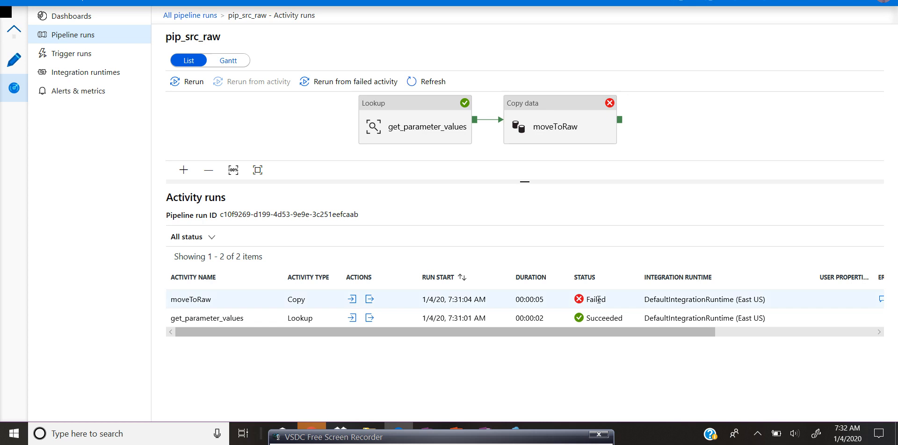
drag(287, 318, 624, 334)
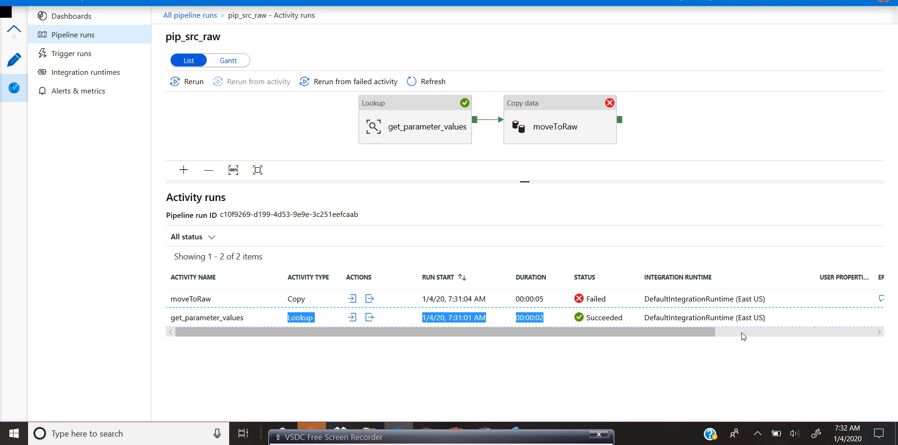
click(881, 298)
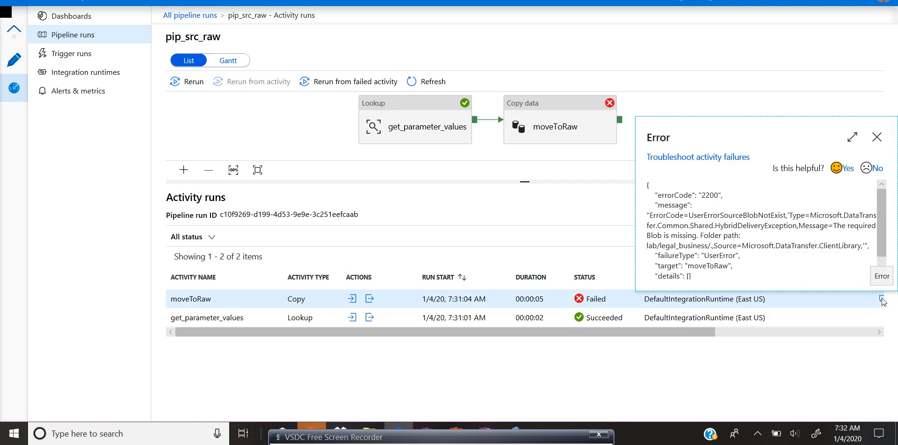
click(851, 137)
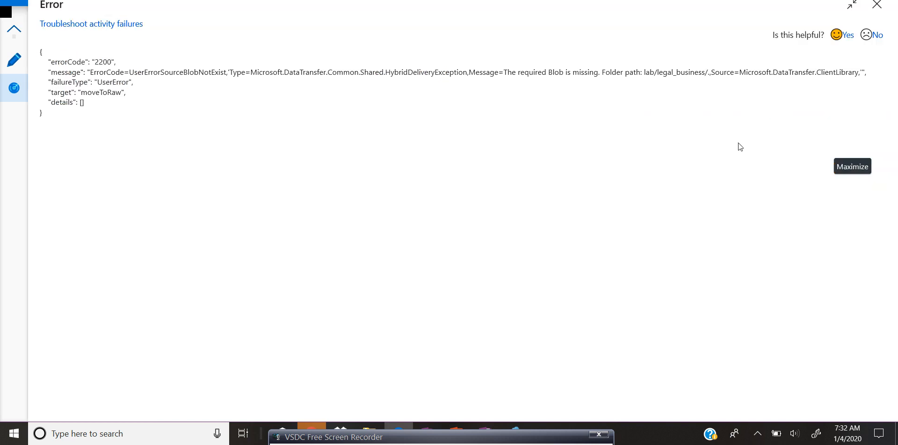
drag(503, 72, 600, 79)
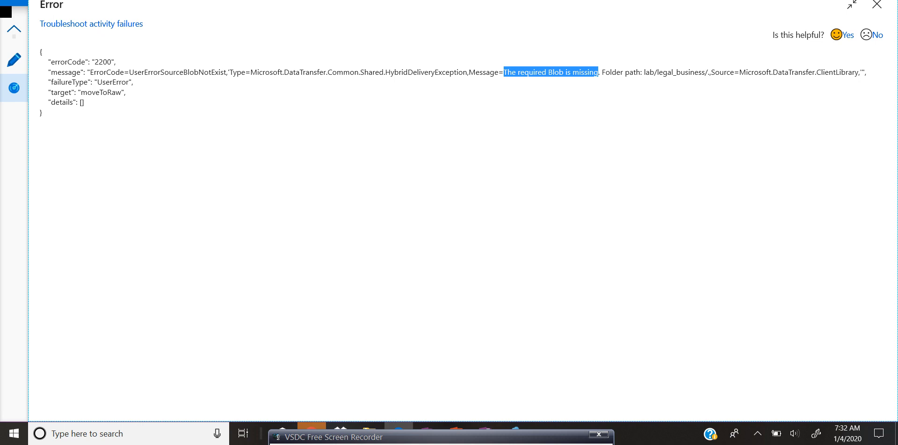
Step: Switch to the storage account's Storage Explorer and open the lab blob container
click(421, 1)
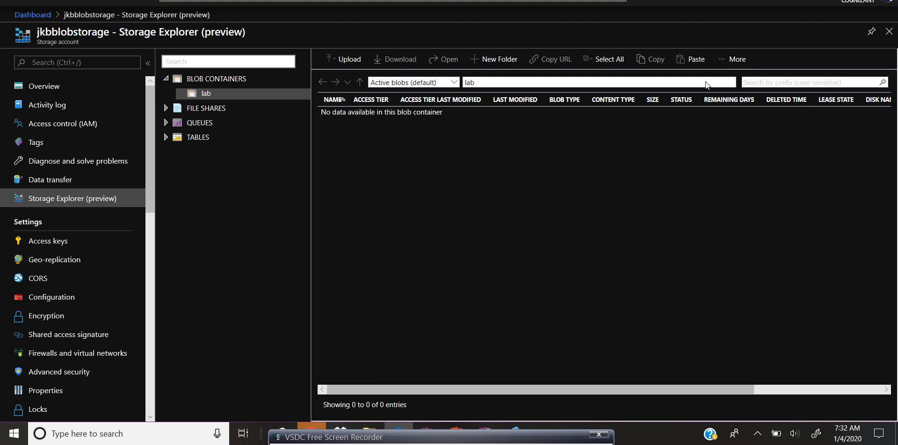
click(735, 62)
click(736, 94)
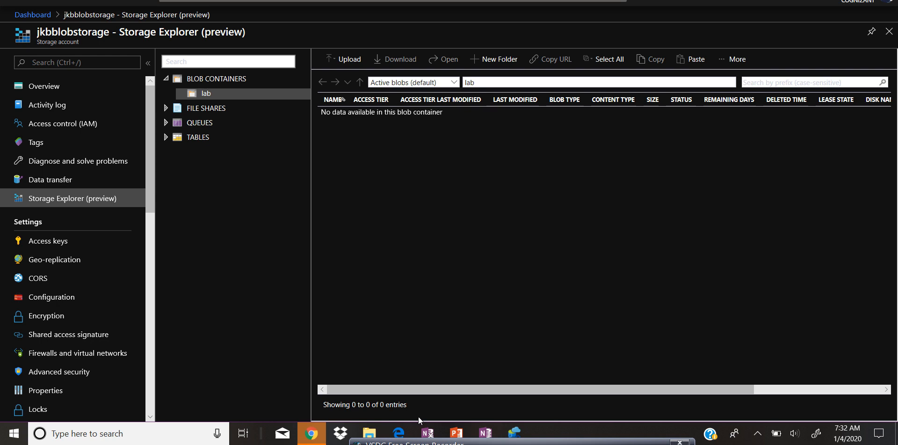
Step: Open File Explorer and browse to the local Training > data folder holding the Legally_Operating_Businesses CSV files
click(377, 432)
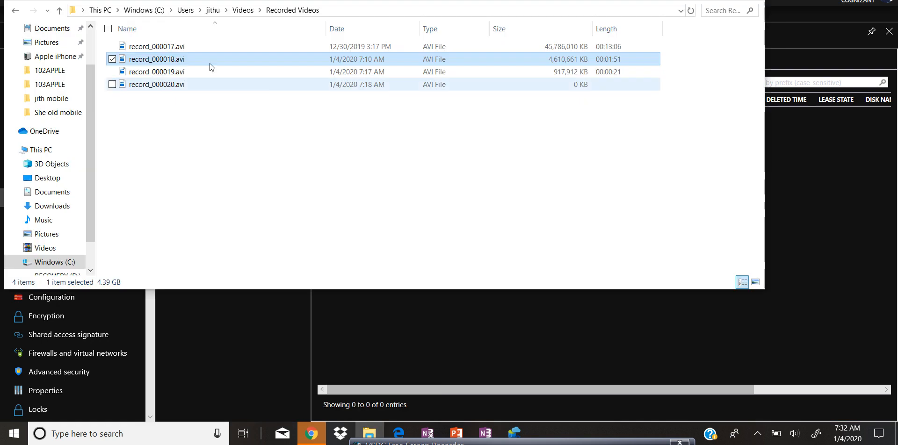
scroll(88, 97, up, 2)
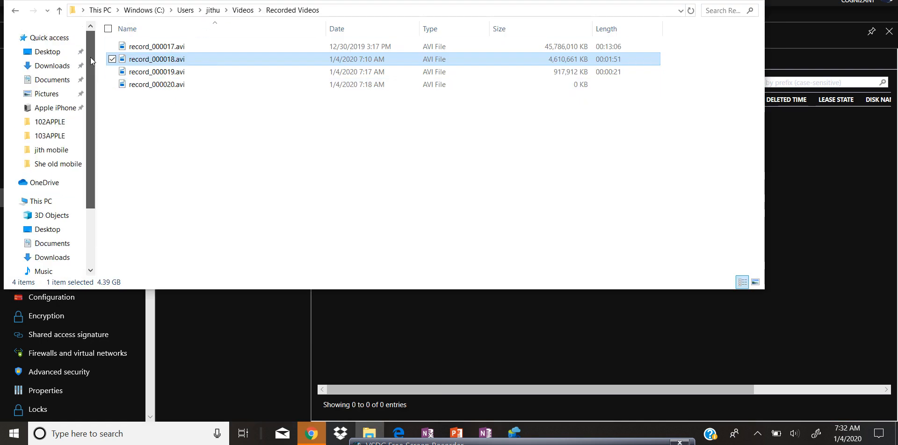
click(53, 82)
click(59, 203)
double_click(145, 134)
double_click(179, 125)
click(172, 98)
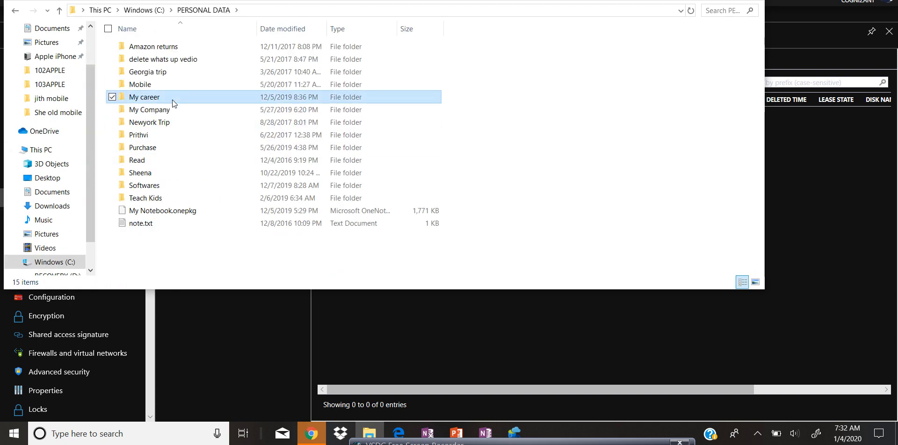
double_click(172, 99)
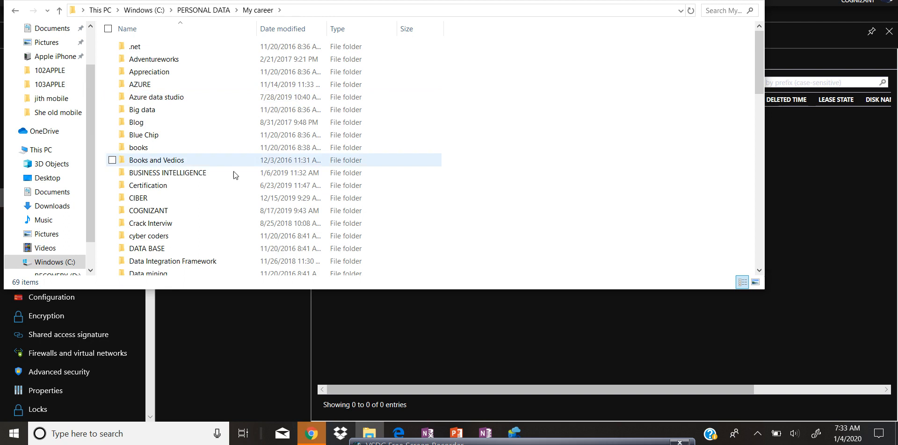
double_click(162, 85)
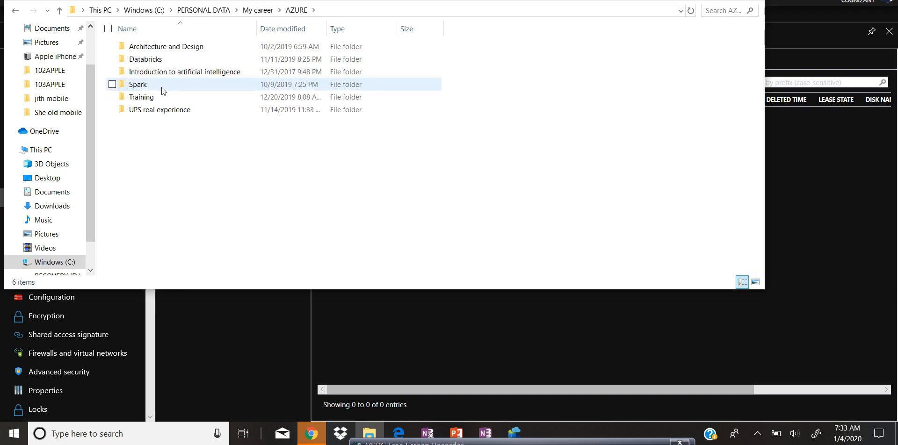
double_click(158, 100)
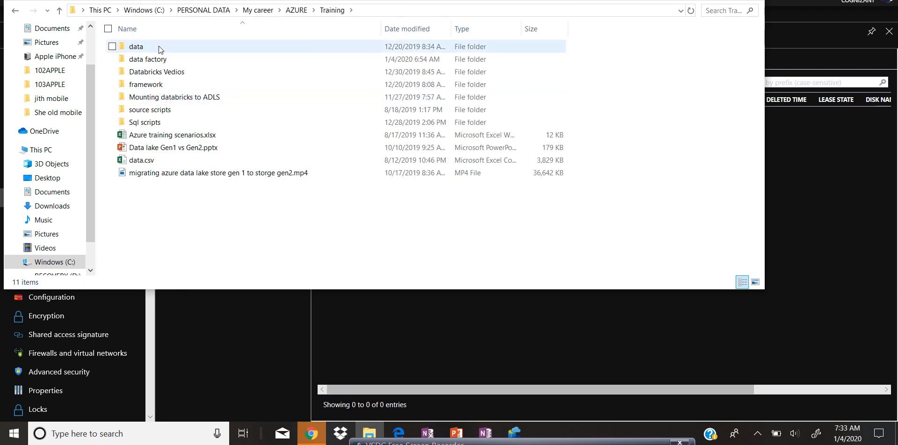
double_click(160, 50)
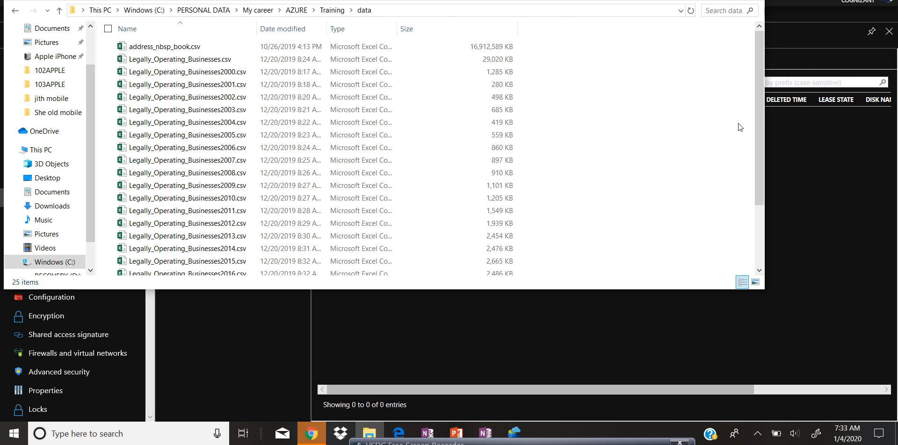
Step: Rename Legally_Operating_Businesses2019.csv to Legally_Operating_Businesses2020.csv
drag(757, 124, 776, 233)
click(262, 232)
double_click(261, 233)
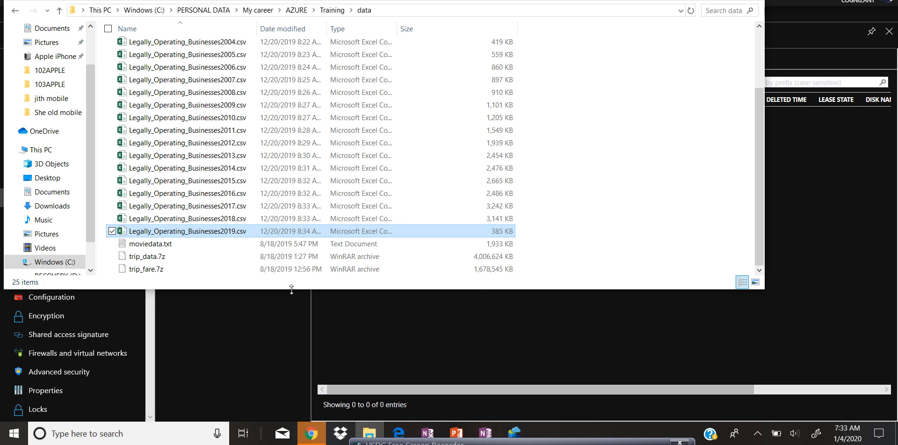
click(629, 209)
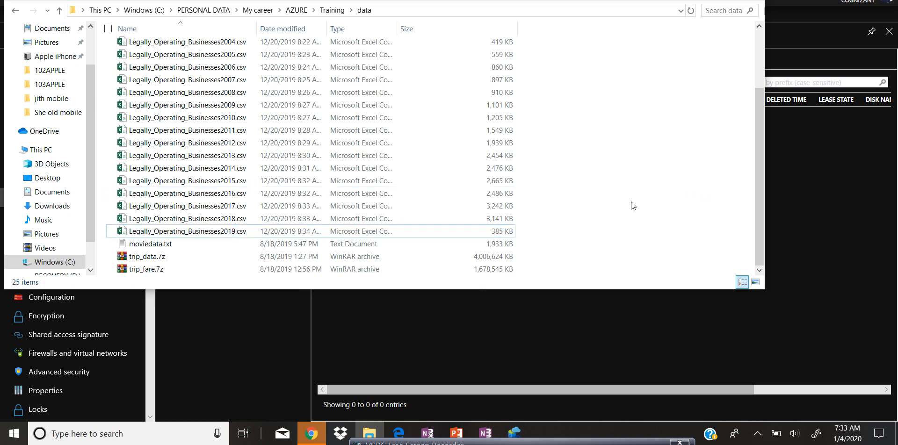
drag(759, 260, 750, 215)
click(248, 231)
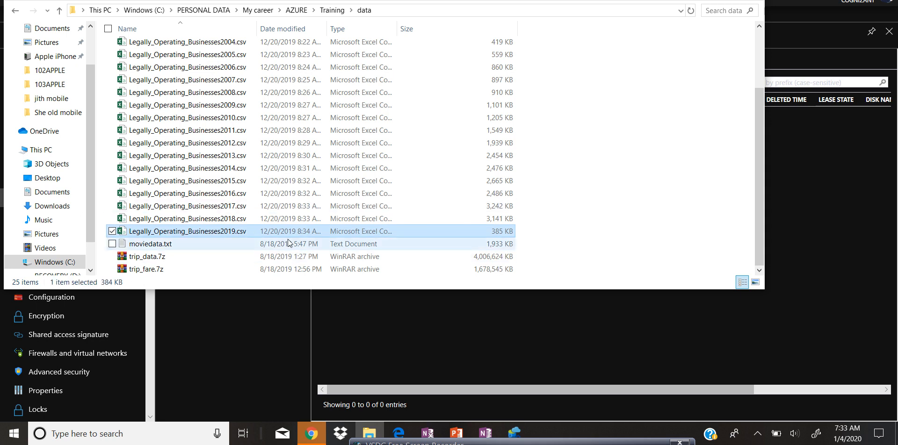
drag(761, 244, 758, 156)
click(204, 64)
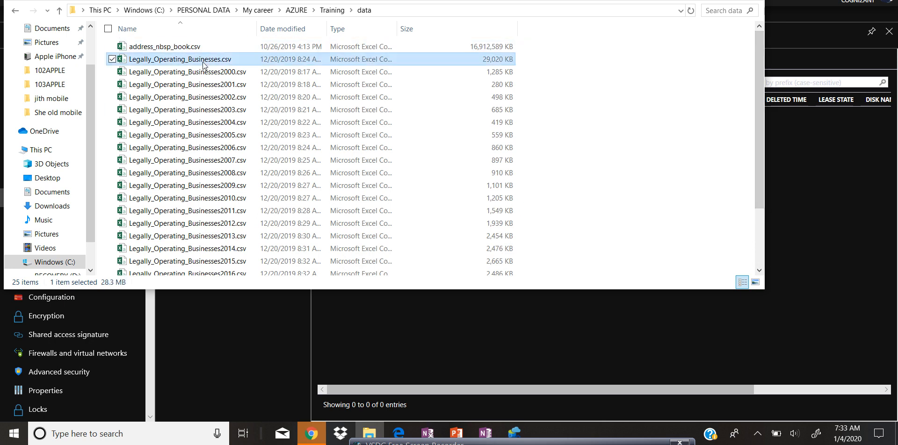
drag(760, 206, 756, 286)
click(214, 233)
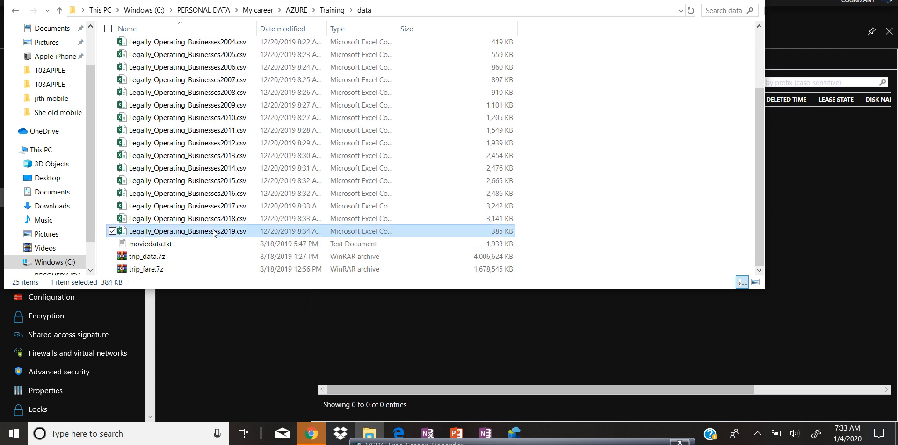
right_click(214, 232)
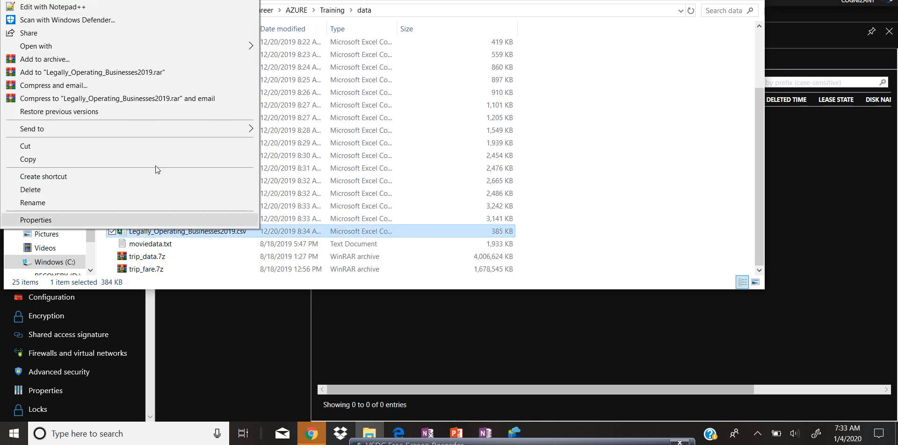
click(71, 202)
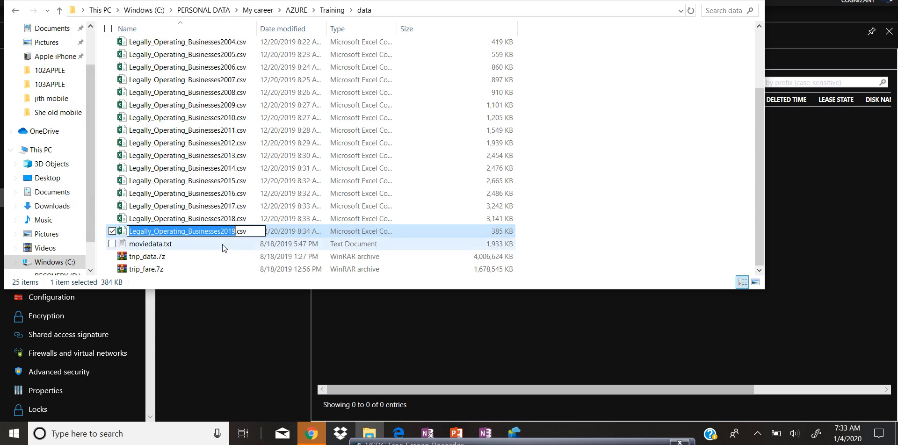
click(228, 233)
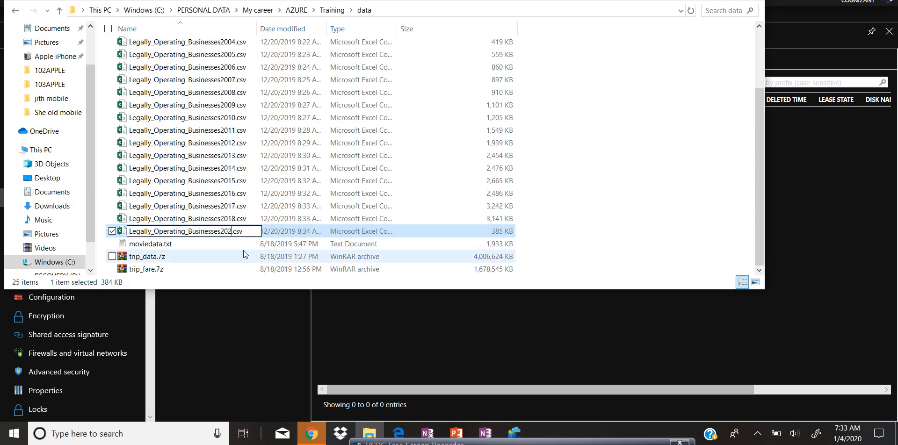
click(604, 209)
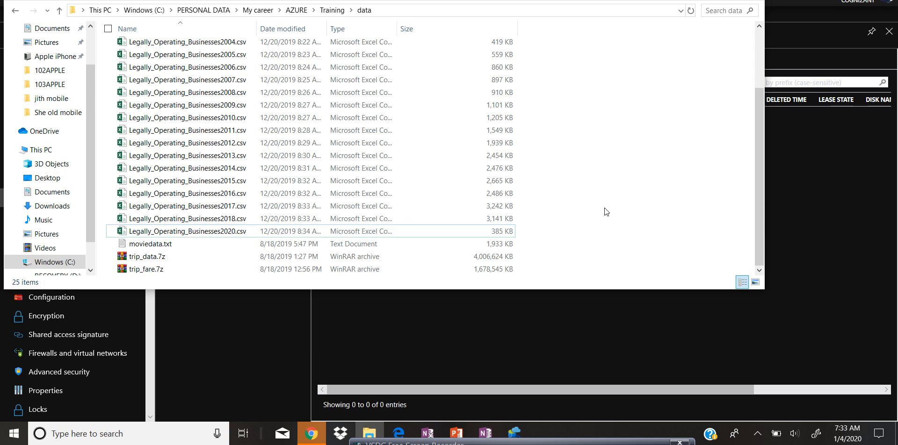
Step: Upload Legally_Operating_Businesses2020.csv from the local data folder into the lab blob container
click(505, 236)
click(354, 59)
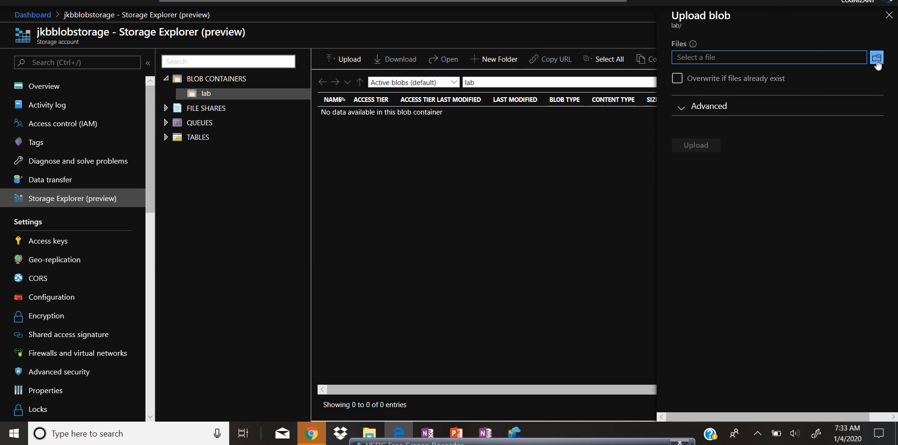
click(877, 64)
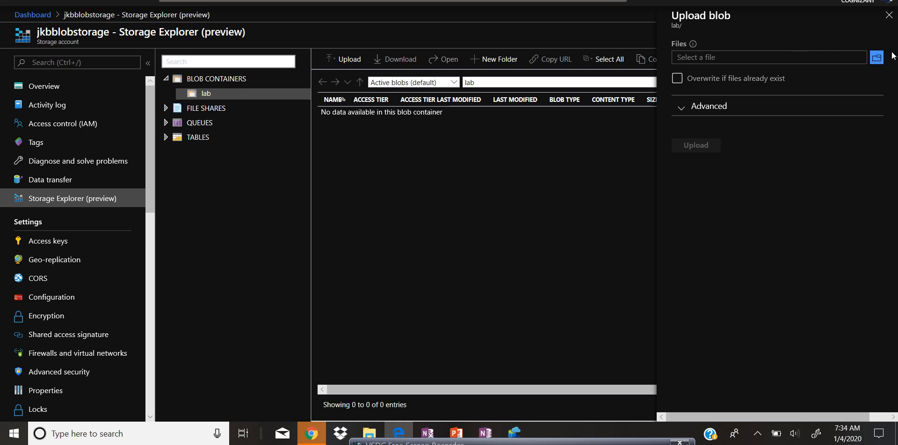
drag(443, 443, 447, 400)
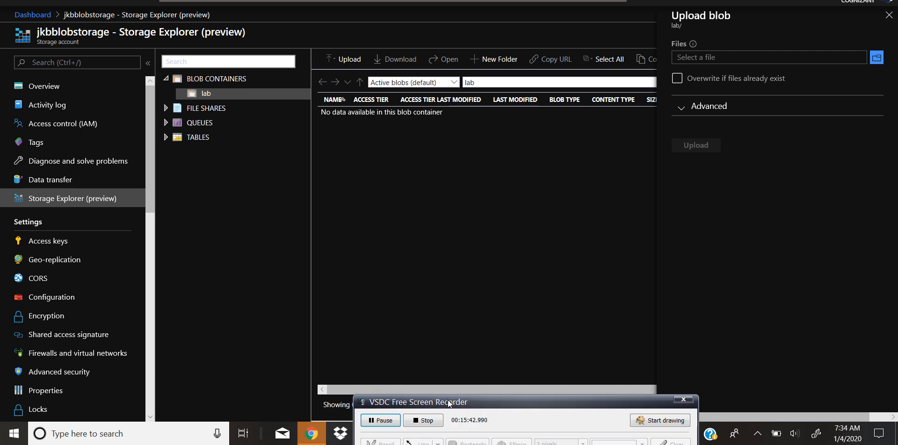
click(374, 420)
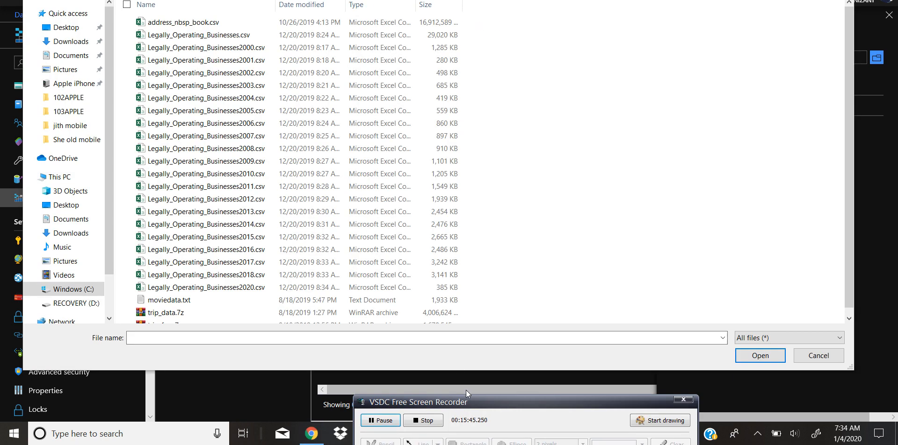
drag(467, 401, 459, 442)
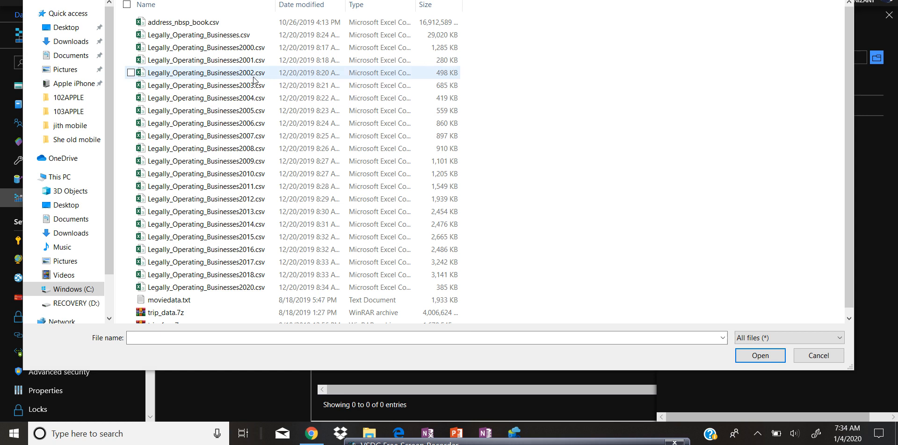
click(254, 287)
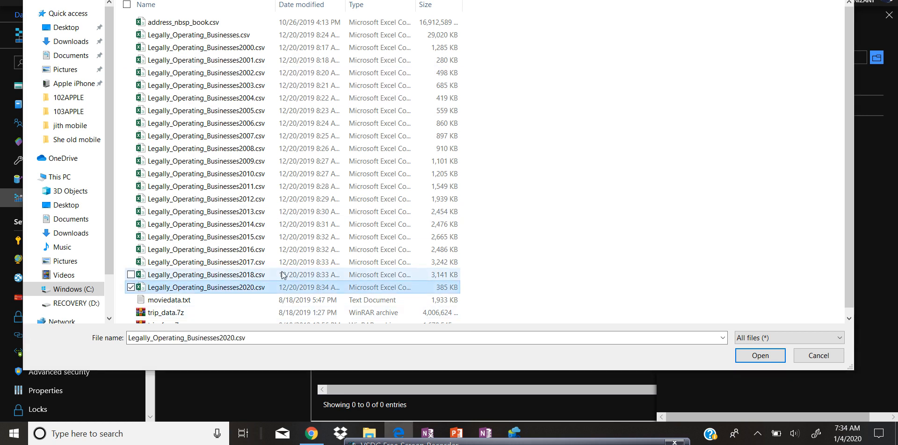
click(760, 356)
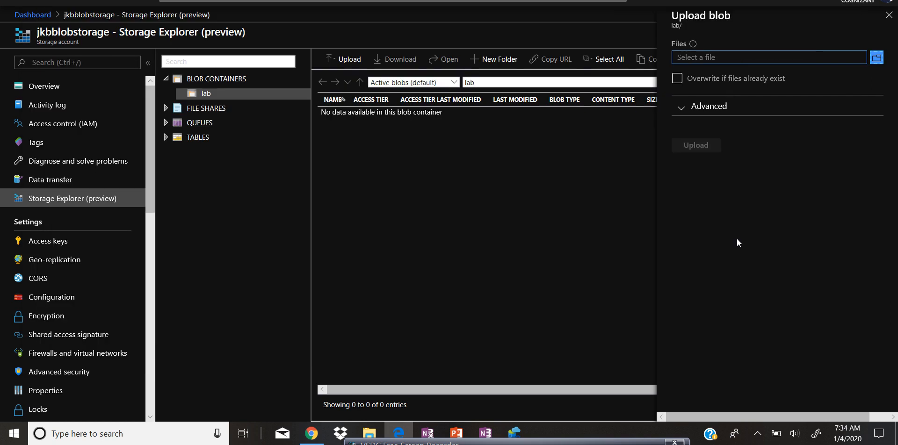
click(683, 148)
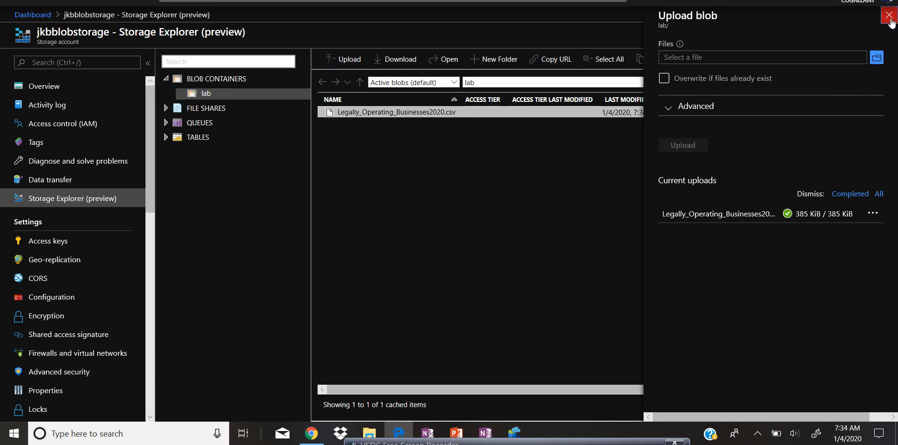
click(893, 19)
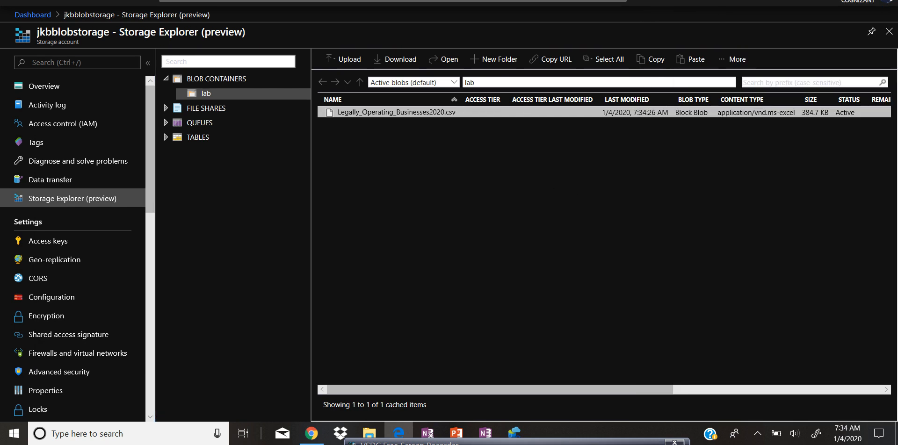
Step: Return to Data Factory and close the moveToRaw error details of the pip_src_raw run
key(alt+Tab)
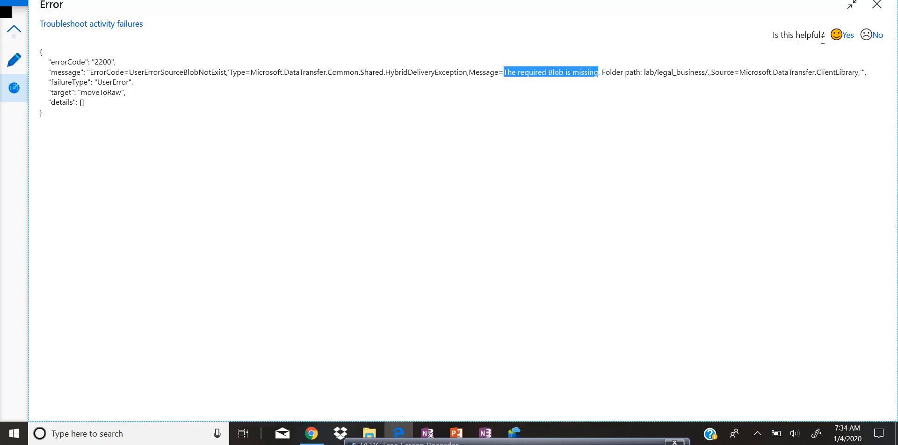
click(876, 5)
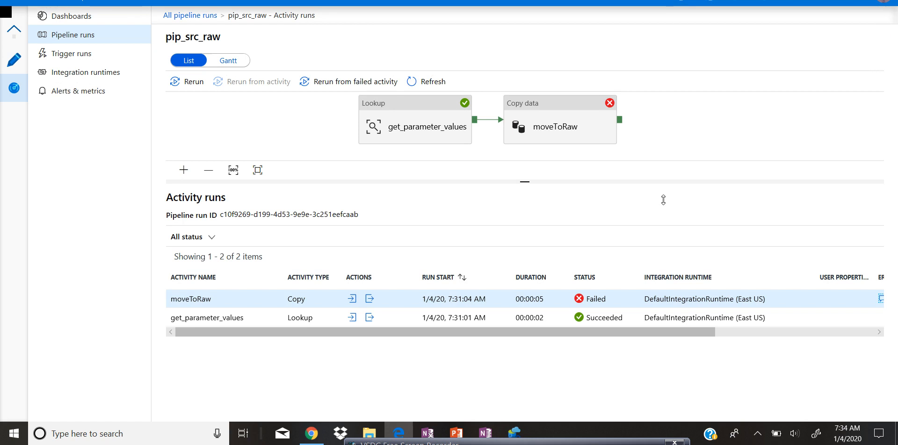
click(701, 127)
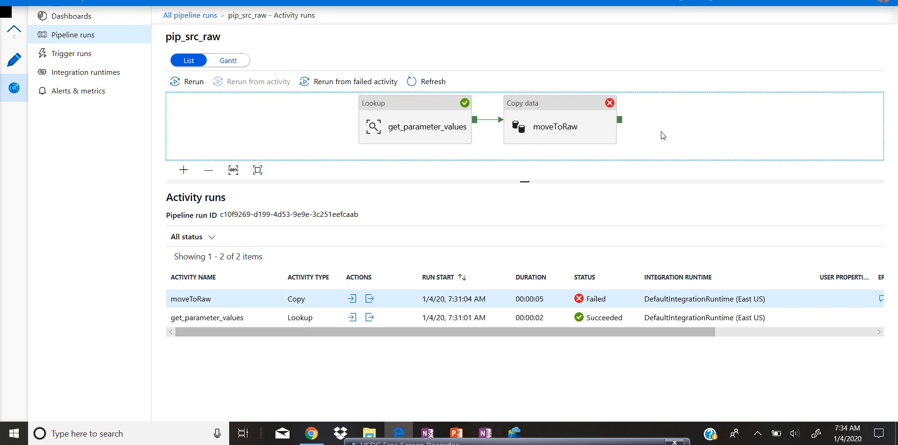
Step: Edit trigger_legal_business on pip_src_raw so its schedule runs at minute 37, then publish all changes
click(13, 63)
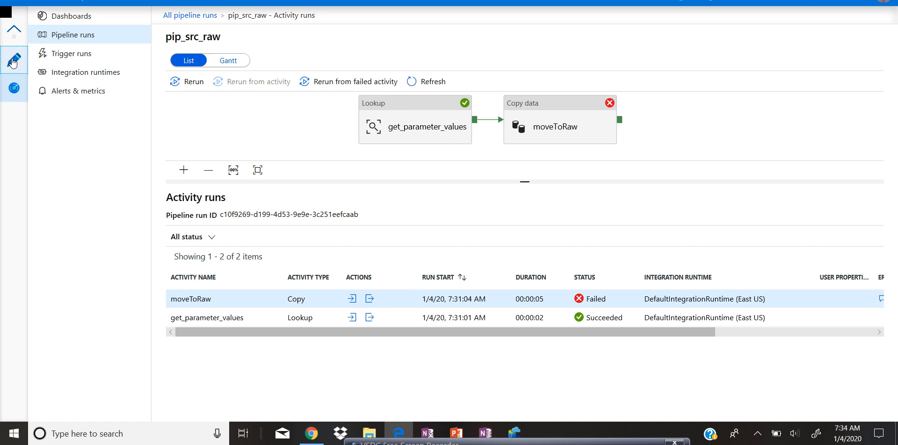
click(511, 62)
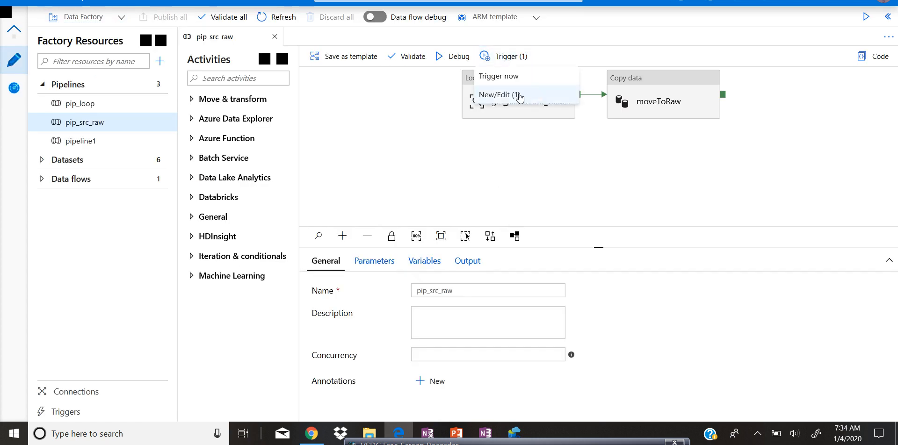
click(519, 95)
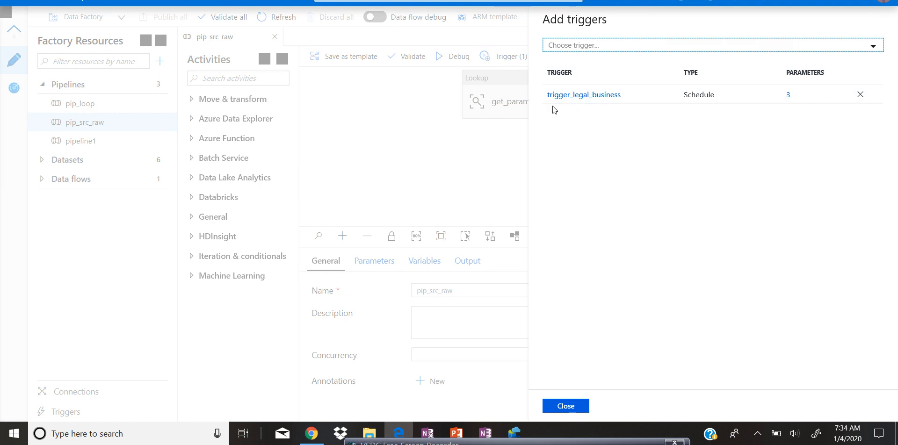
click(617, 100)
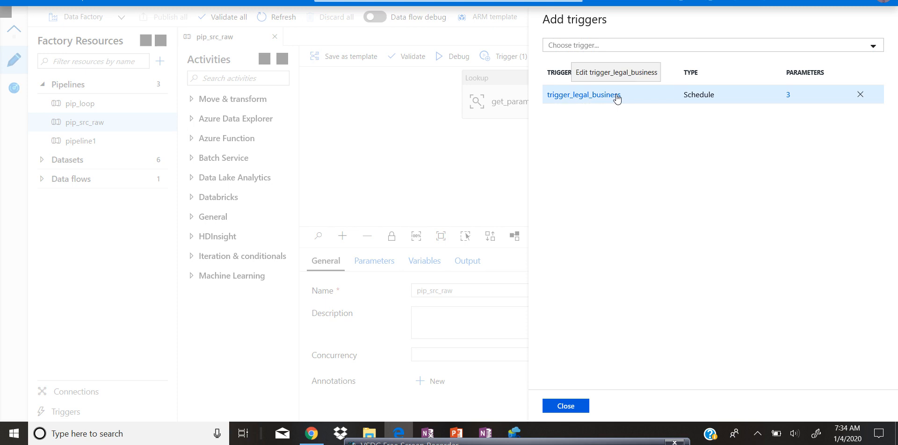
click(616, 97)
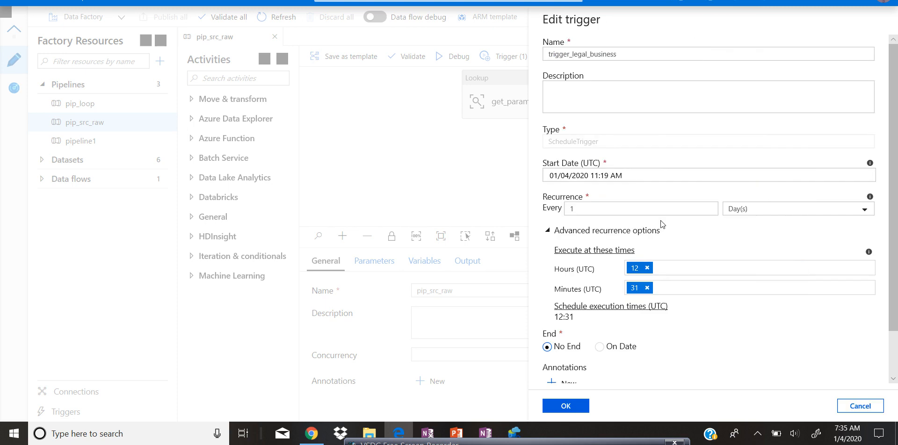
click(647, 287)
text(3)
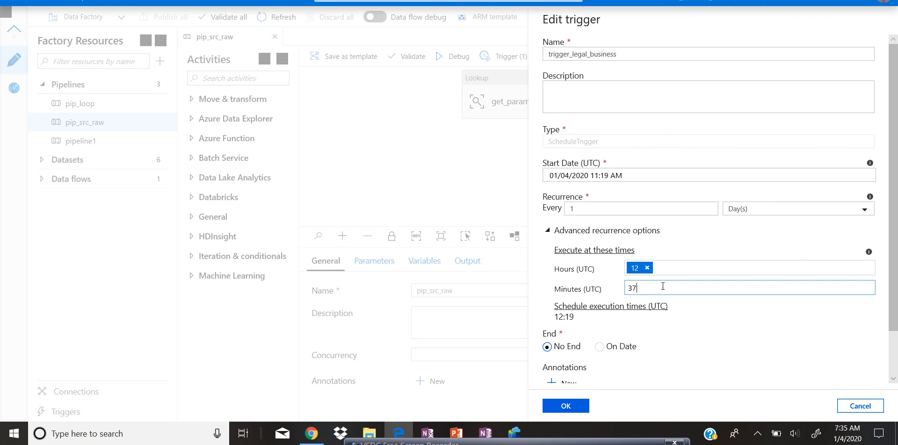
text(7)
click(568, 406)
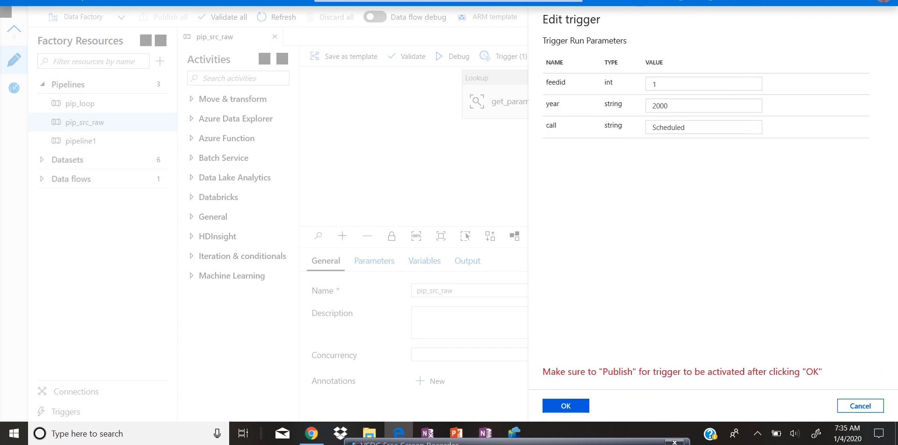
click(566, 406)
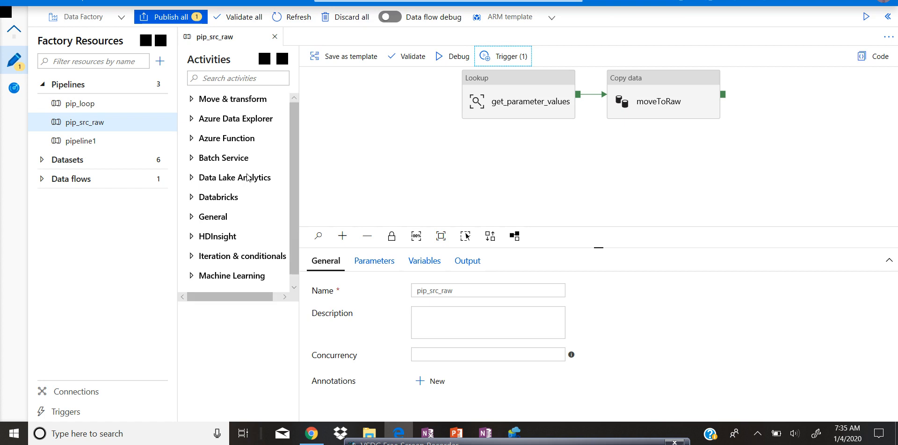
click(187, 16)
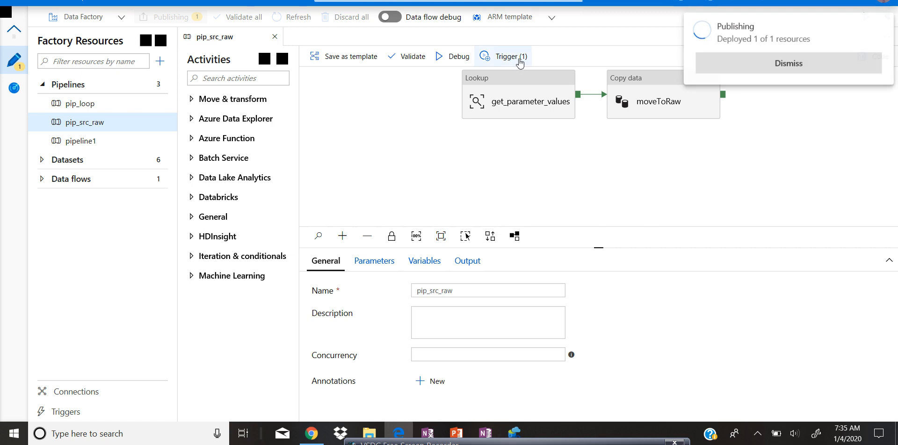
Step: Reopen trigger_legal_business to review its schedule and parameters, and close it without changes
click(522, 60)
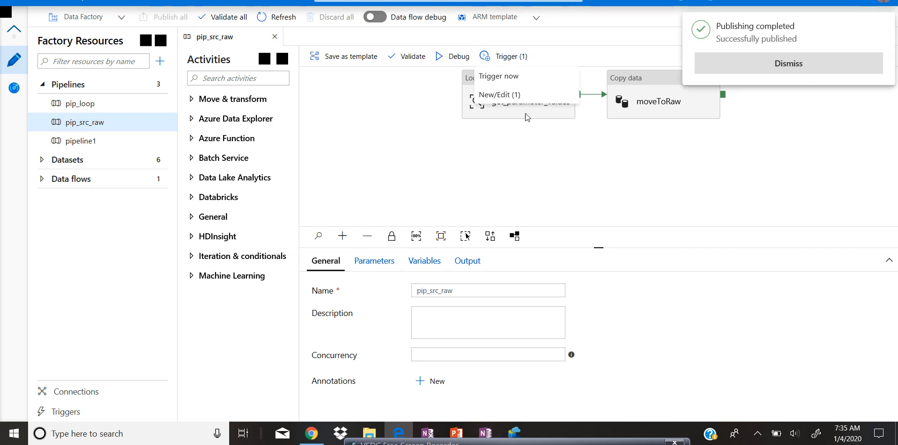
click(513, 96)
click(605, 95)
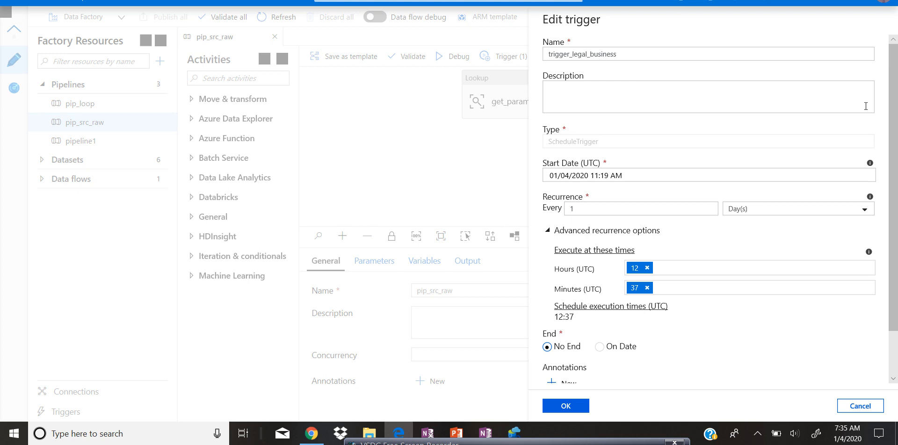
click(575, 406)
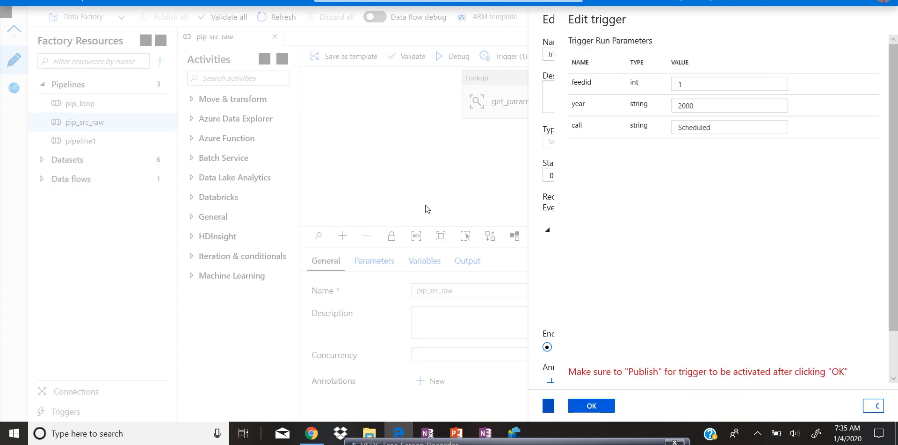
click(851, 414)
click(857, 403)
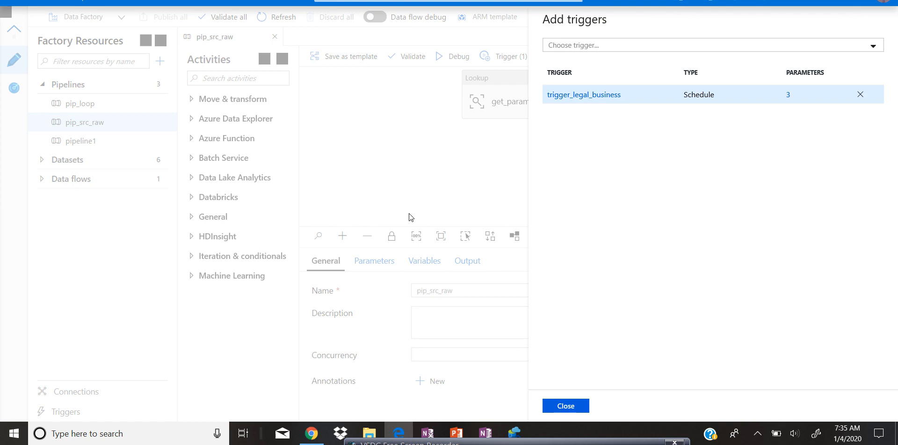
click(567, 405)
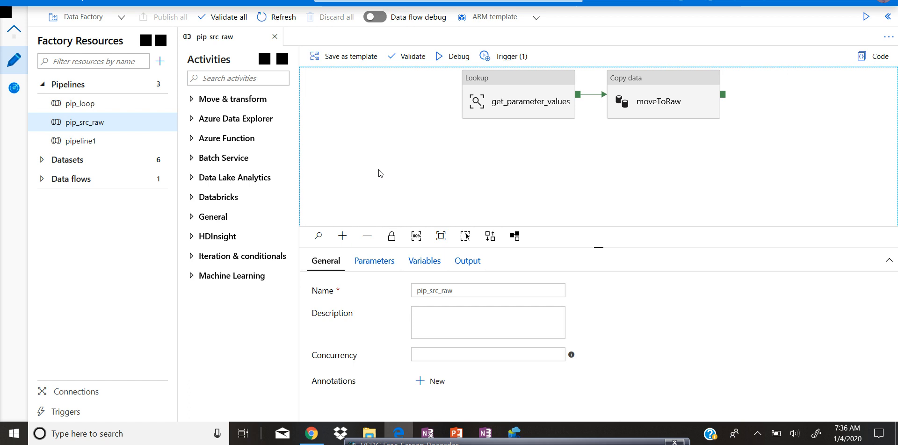
Step: Open pipeline run monitoring and filter the runs by pipeline name to pip_src_raw
click(10, 89)
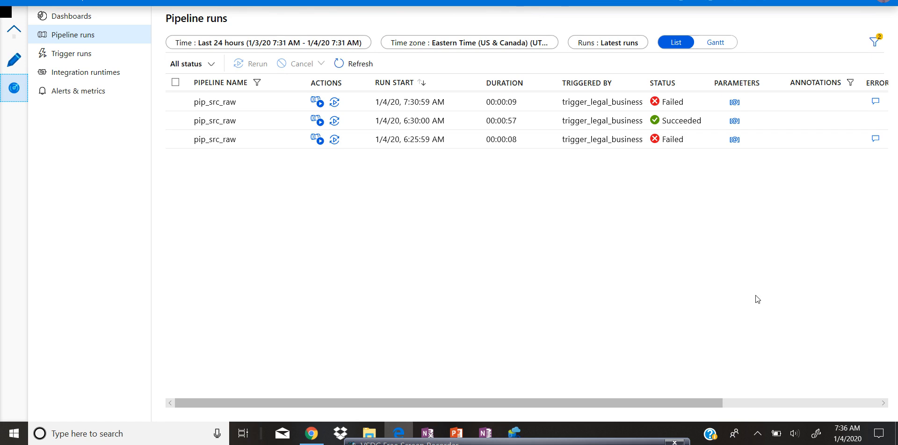
click(257, 82)
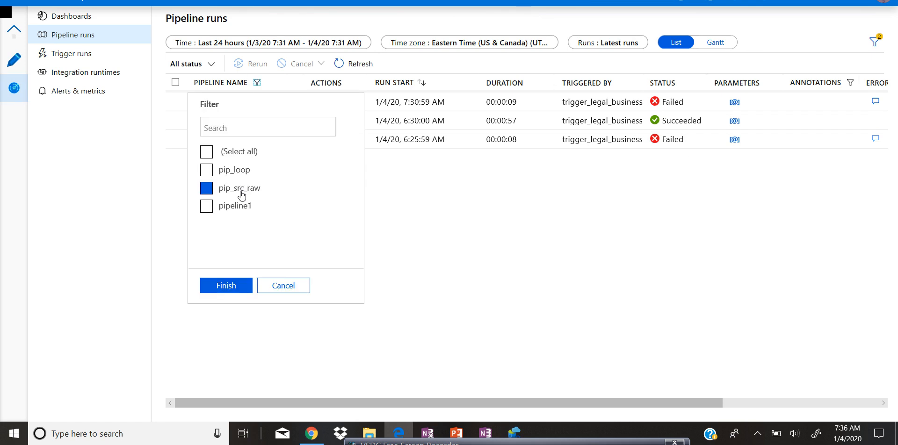
click(240, 187)
click(207, 205)
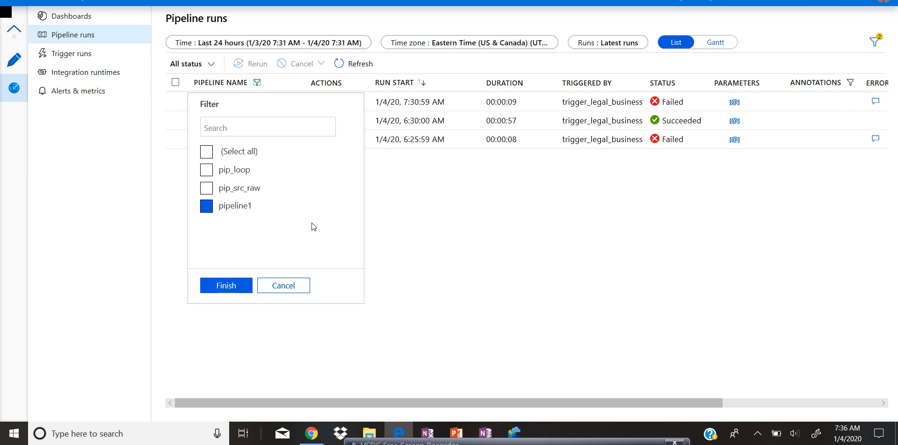
click(241, 290)
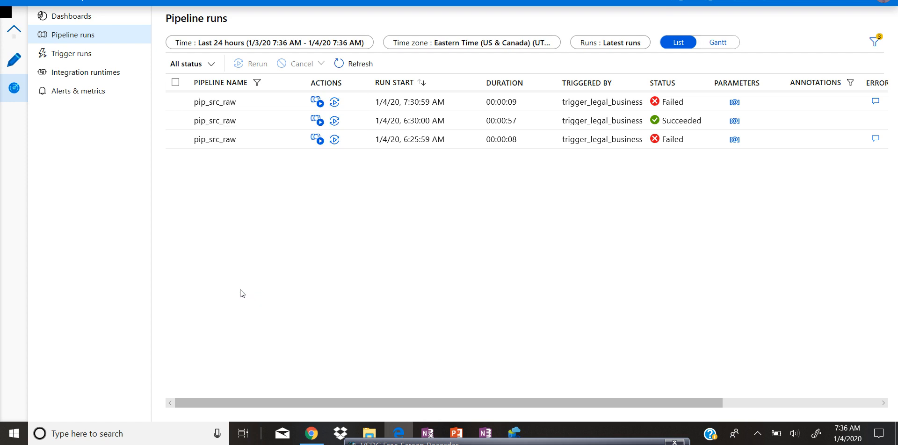
Step: Set the runs time filter to a custom range from 01/03/2020 7:00 AM to 01/05/2020 9:00 AM
click(346, 44)
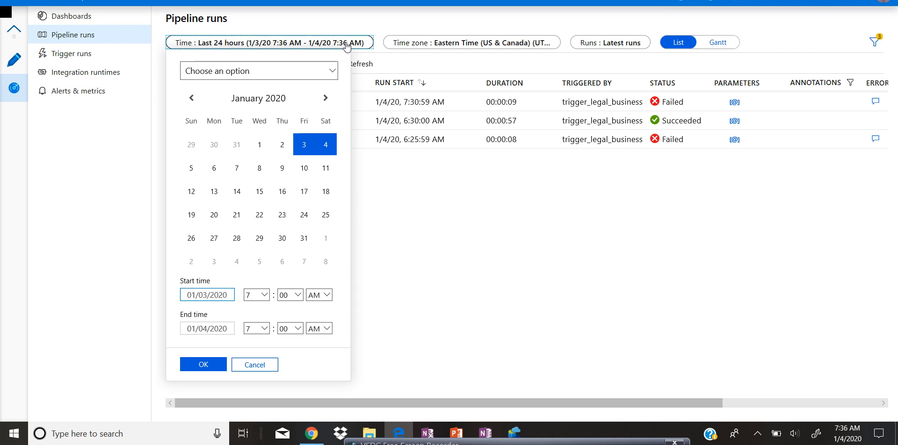
click(249, 196)
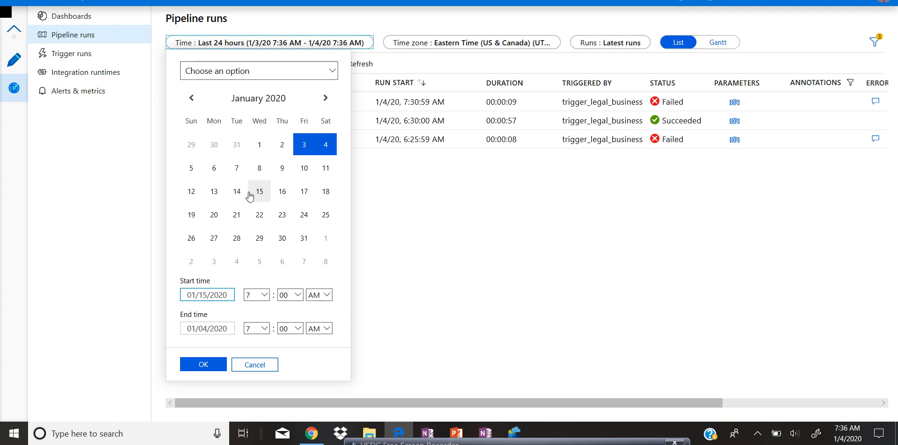
click(223, 187)
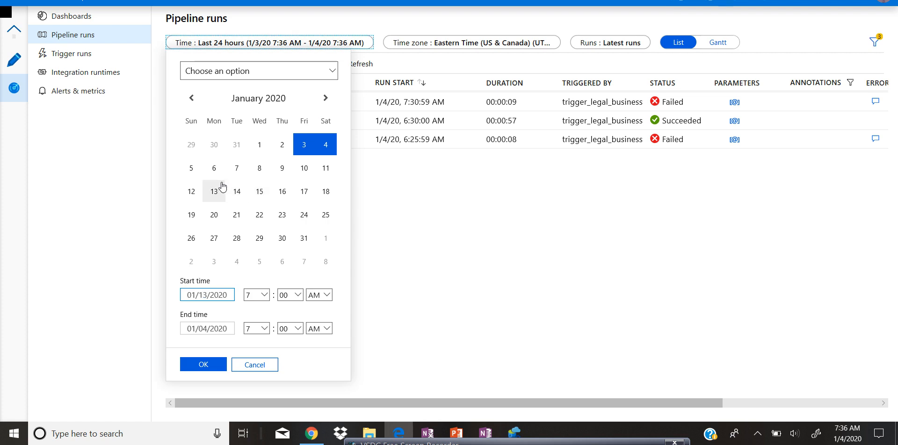
click(262, 148)
click(261, 147)
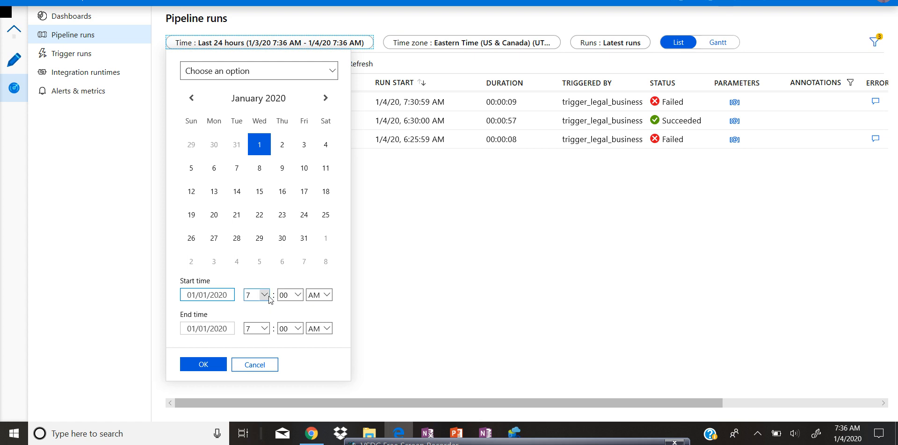
click(269, 332)
click(270, 332)
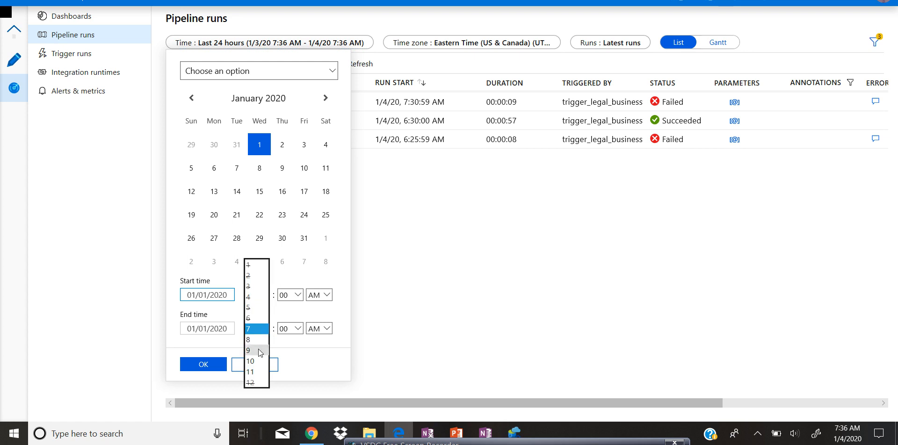
click(260, 353)
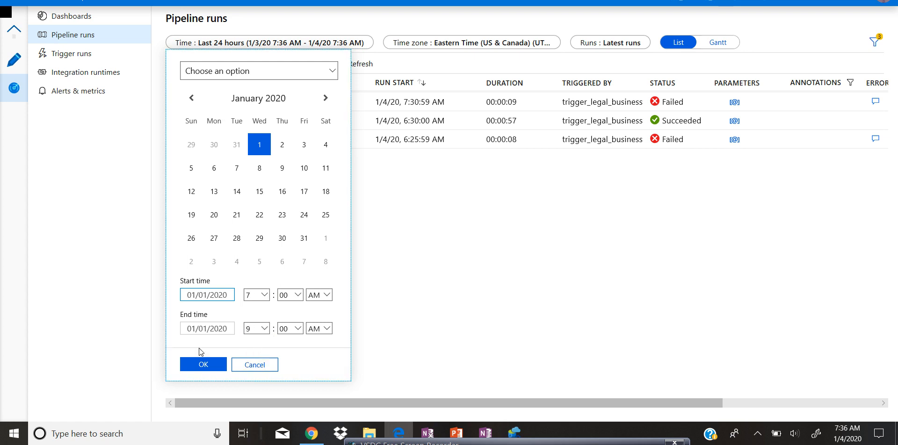
click(192, 368)
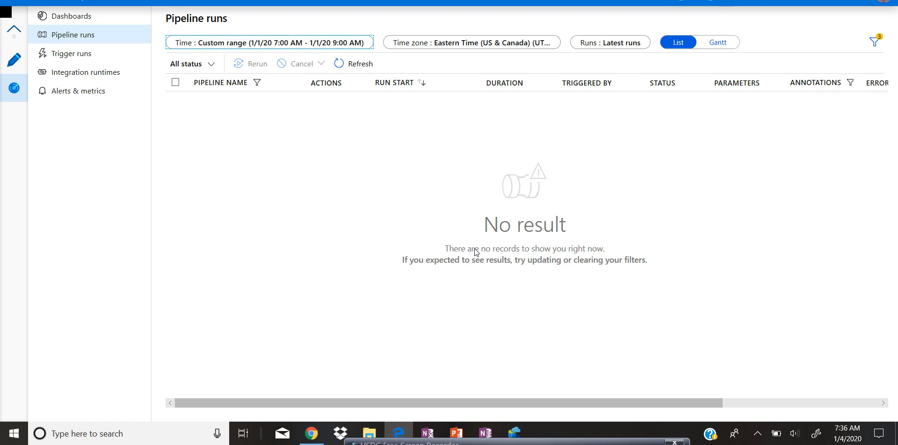
click(368, 45)
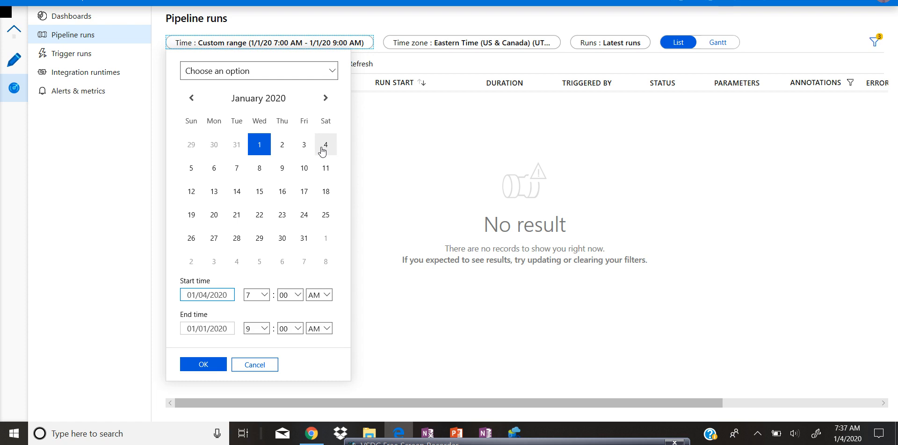
click(308, 149)
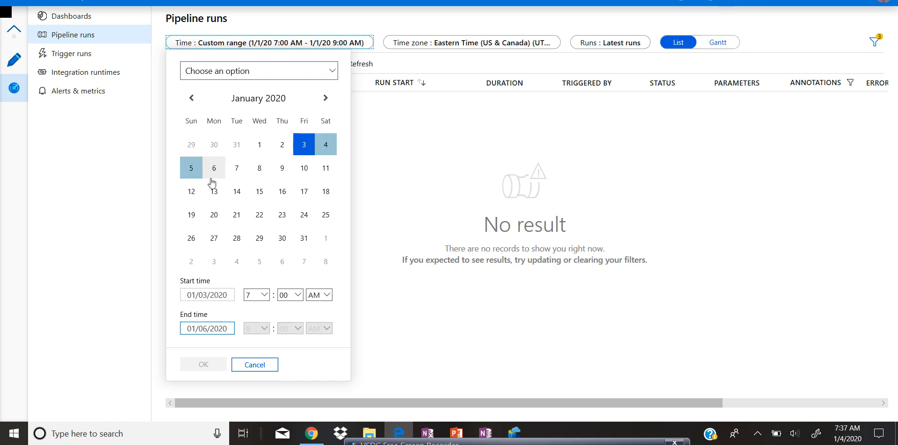
click(192, 169)
click(206, 366)
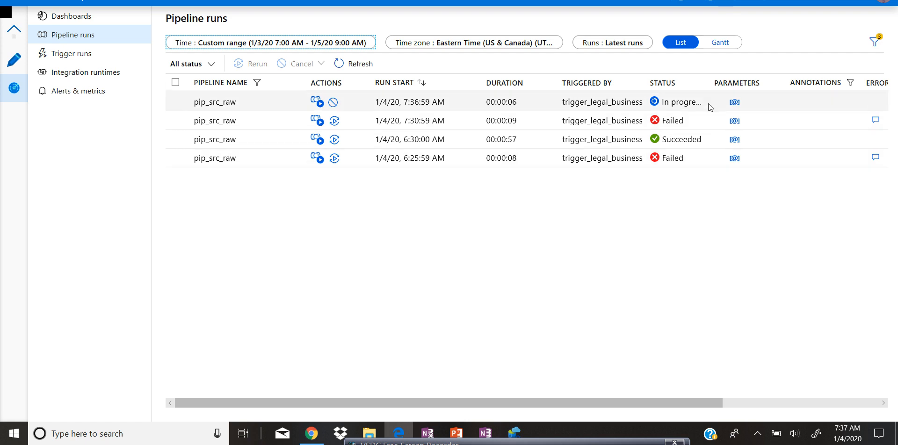
Step: Open the latest pip_src_raw run's activity runs and view the moveToRaw error details
drag(714, 90, 771, 88)
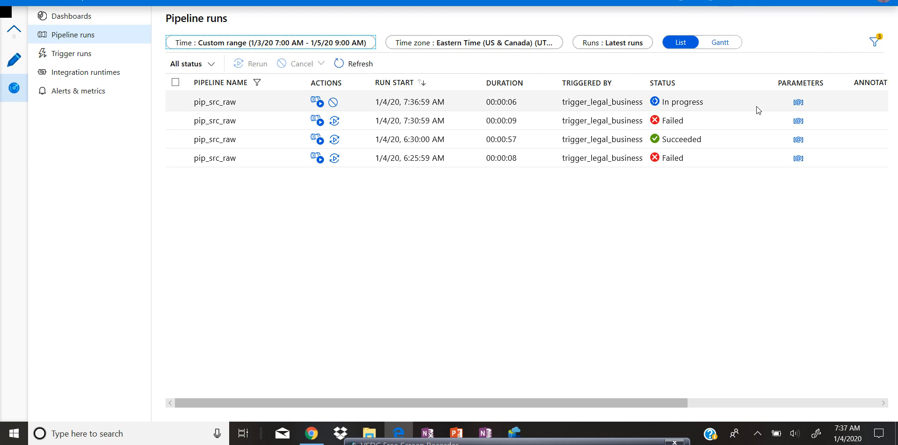
click(315, 102)
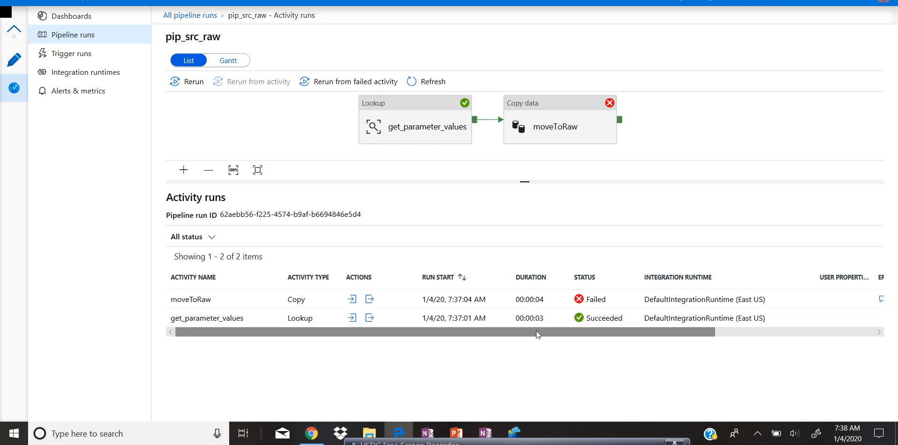
drag(536, 330, 694, 330)
click(674, 301)
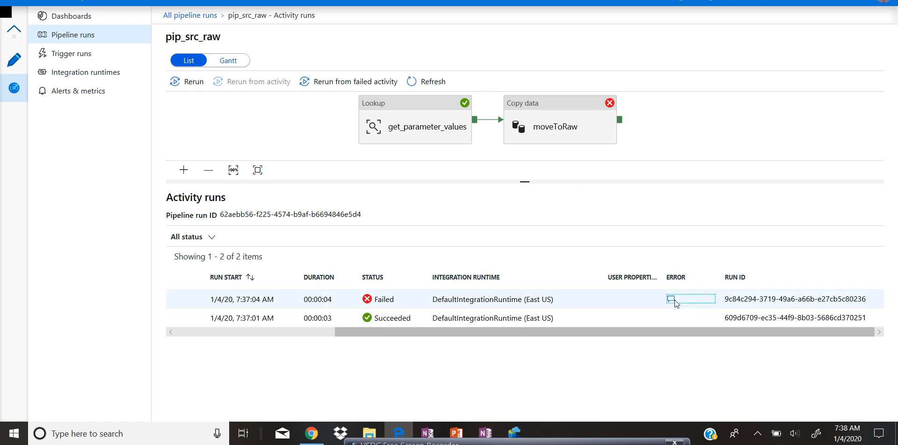
click(748, 137)
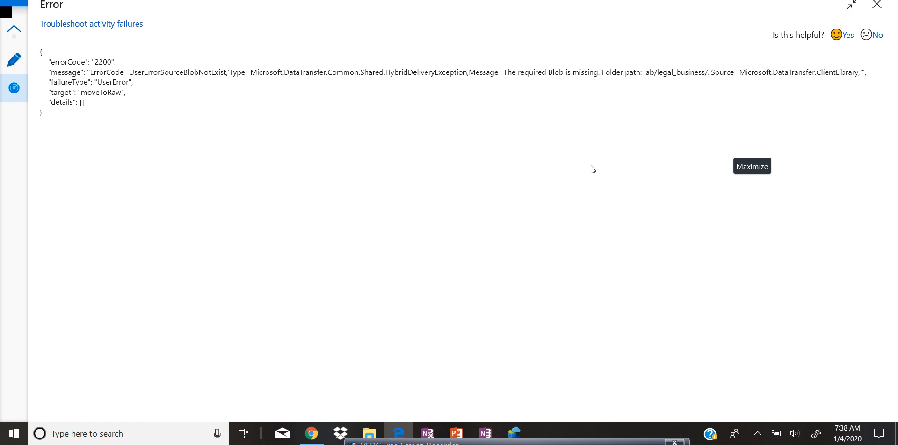
click(876, 5)
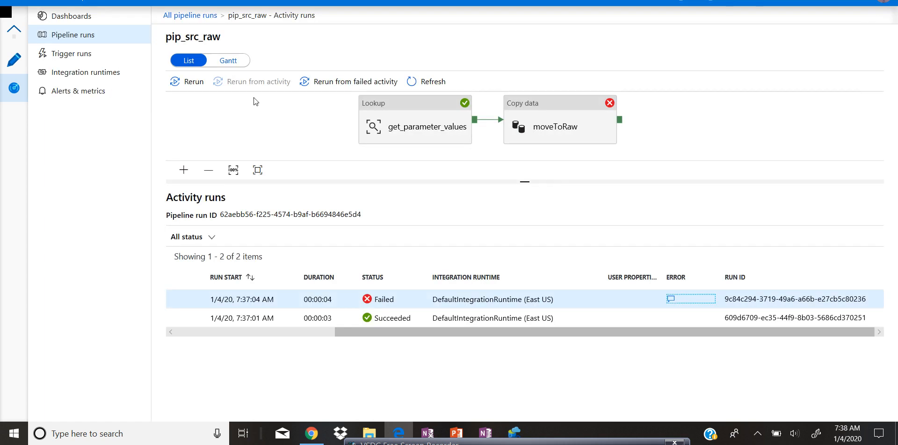
Step: Return to the pipeline runs list to check the status of the runs
click(14, 91)
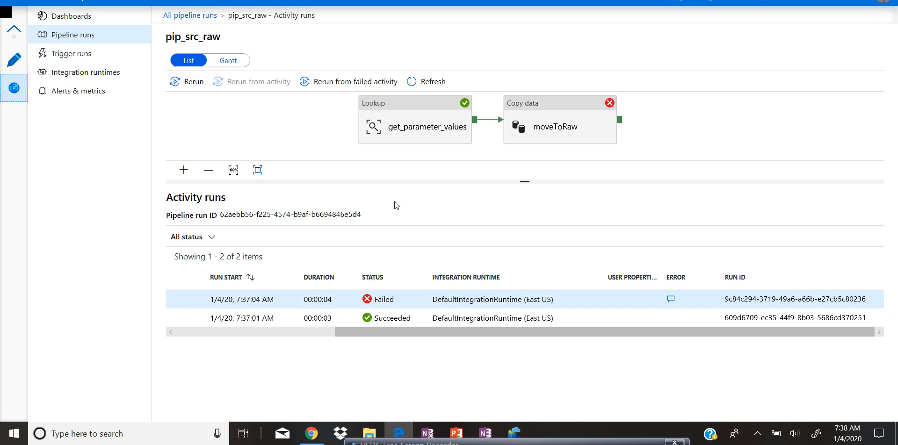
click(51, 52)
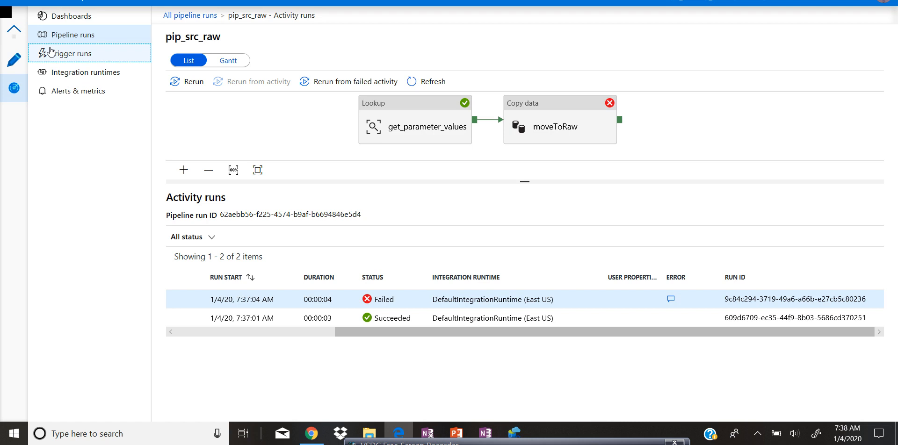
click(68, 34)
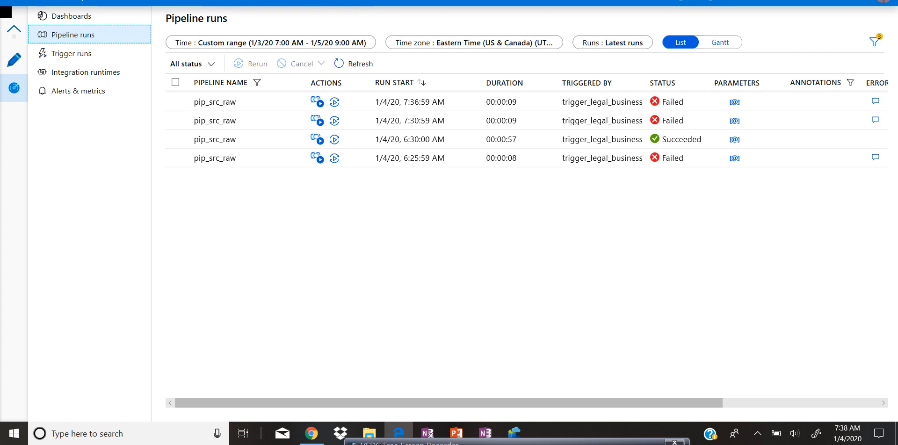
Step: Compare the lab container's source blob with the sourcePath in the feed parameter query results
click(537, 0)
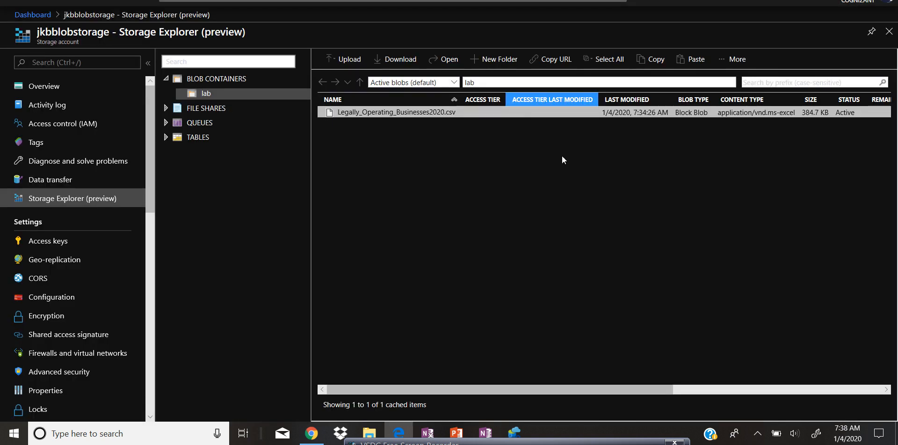
click(740, 65)
click(720, 149)
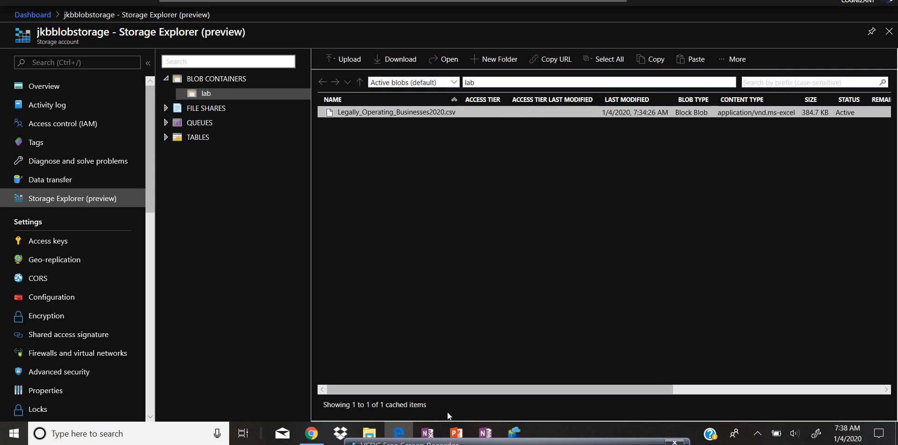
mouse_move(403, 421)
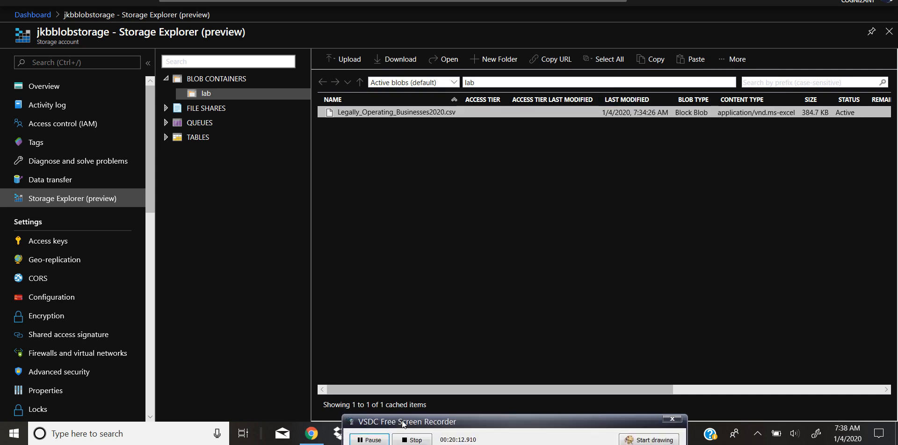
click(377, 438)
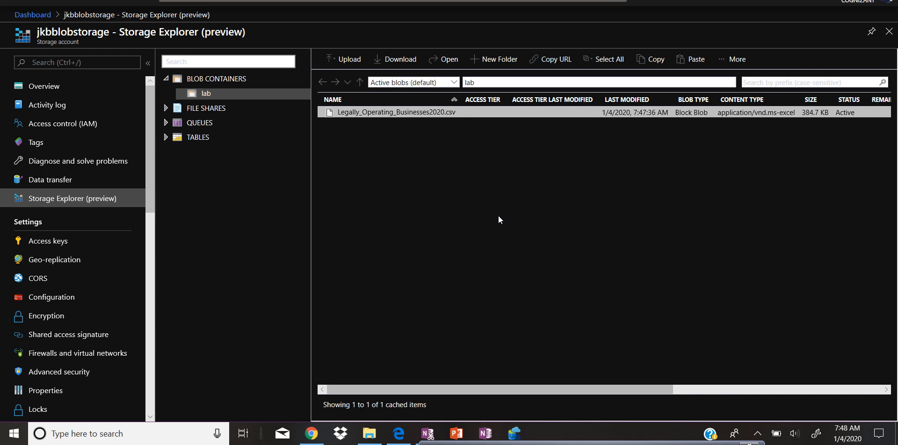
click(513, 434)
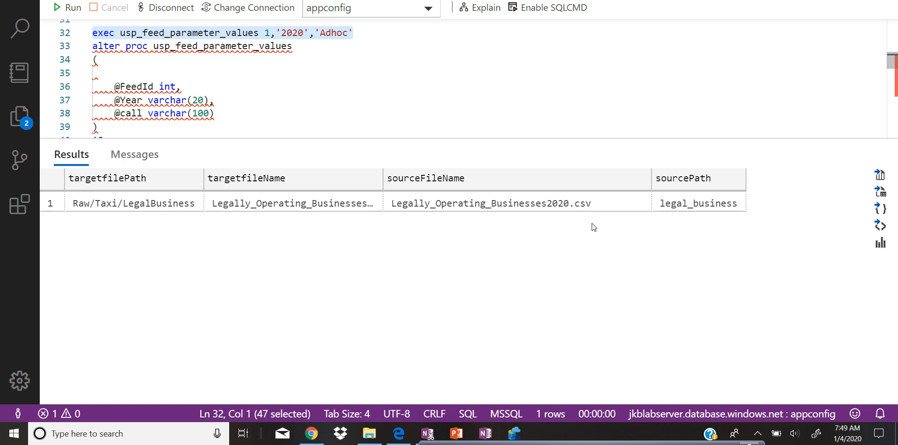
key(alt+Tab)
key(alt+Tab)
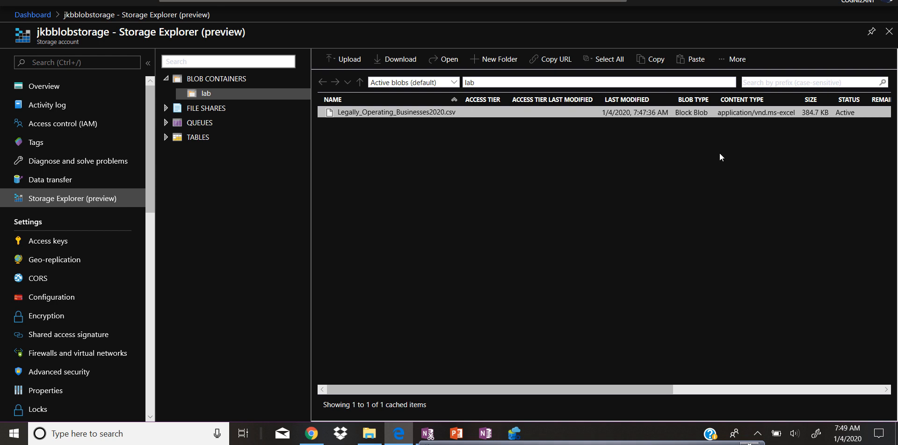
Step: Delete Legally_Operating_Businesses2020.csv from the root of the lab container
right_click(530, 113)
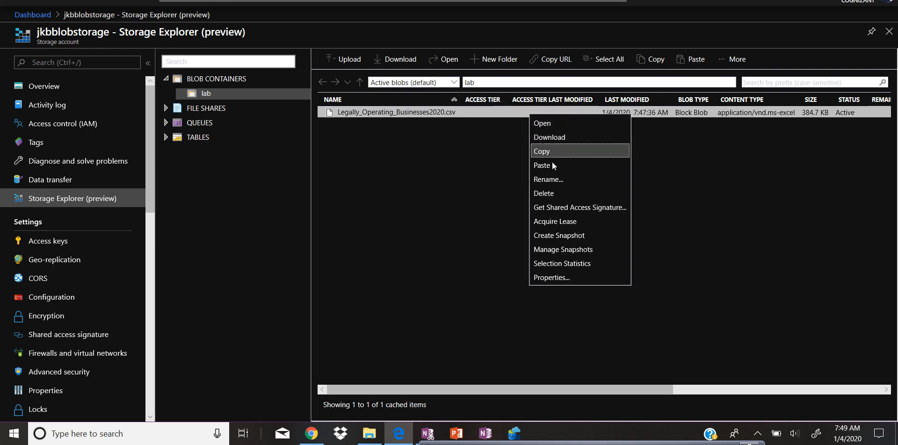
click(554, 193)
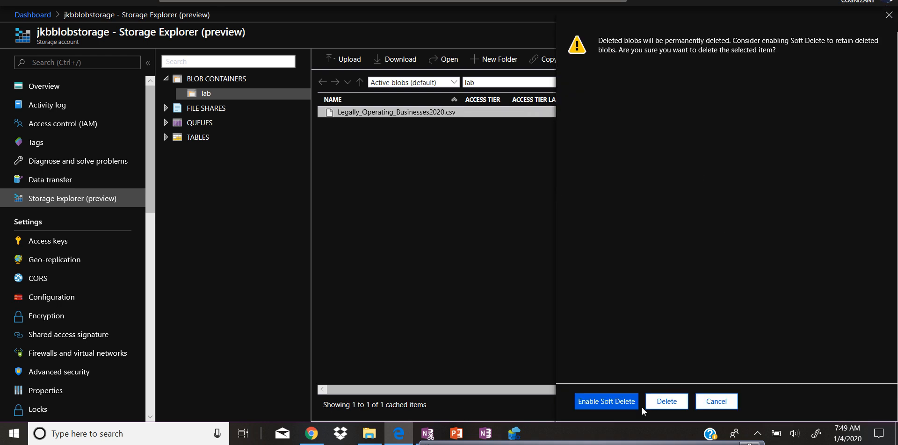
click(669, 401)
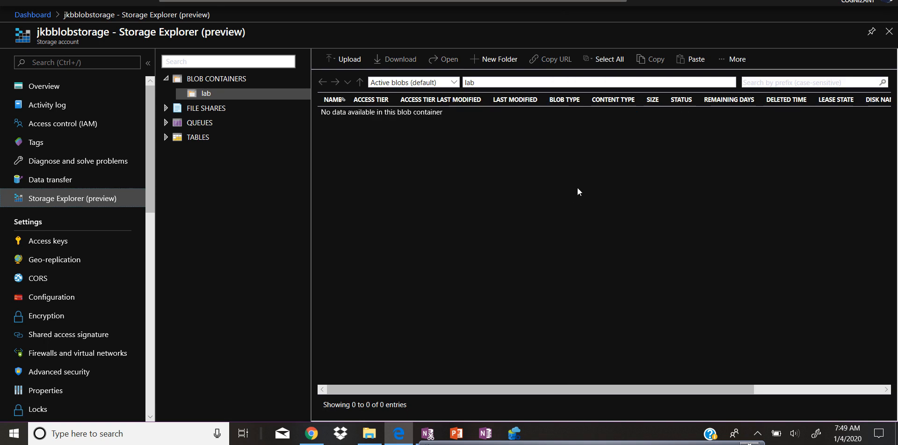
Step: Create a new virtual folder named legal_business inside the lab container
click(498, 64)
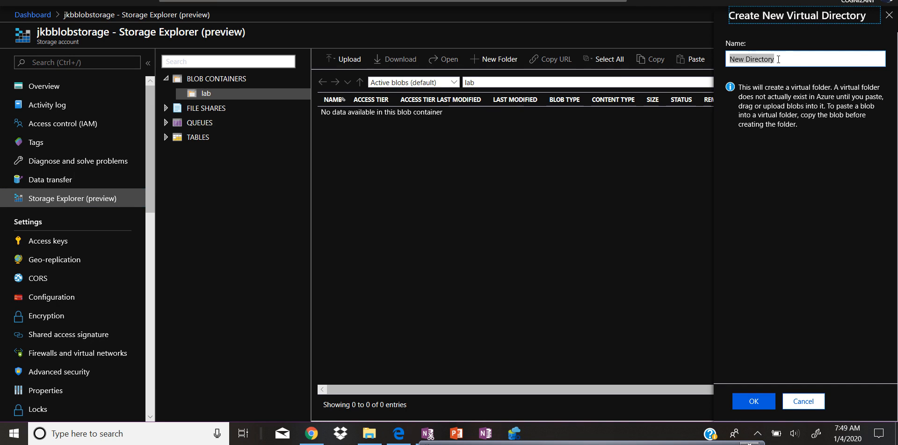
key(alt+Tab)
key(alt+Tab)
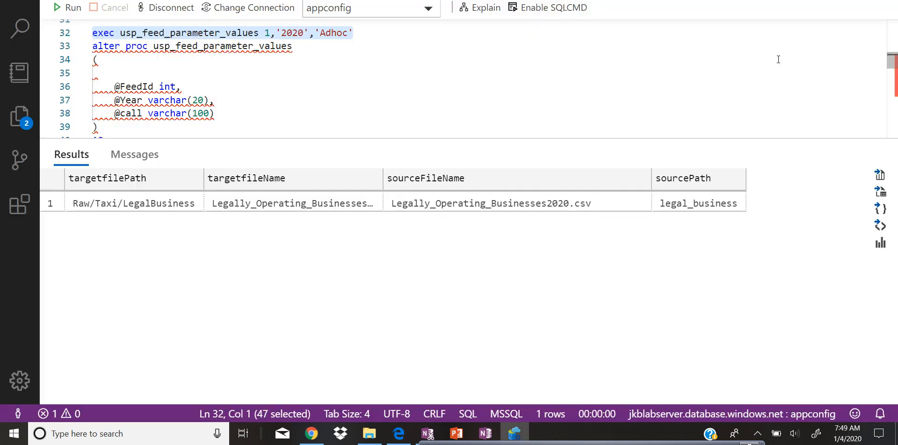
key(alt+Tab)
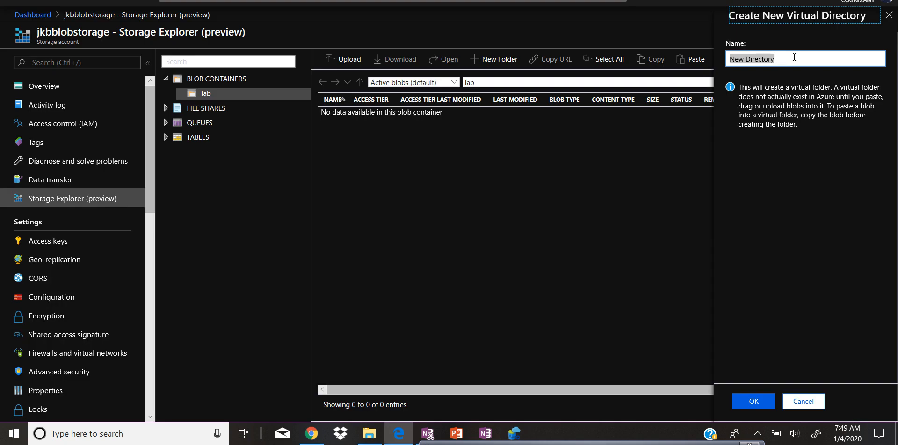
key(Tab)
text(legal_)
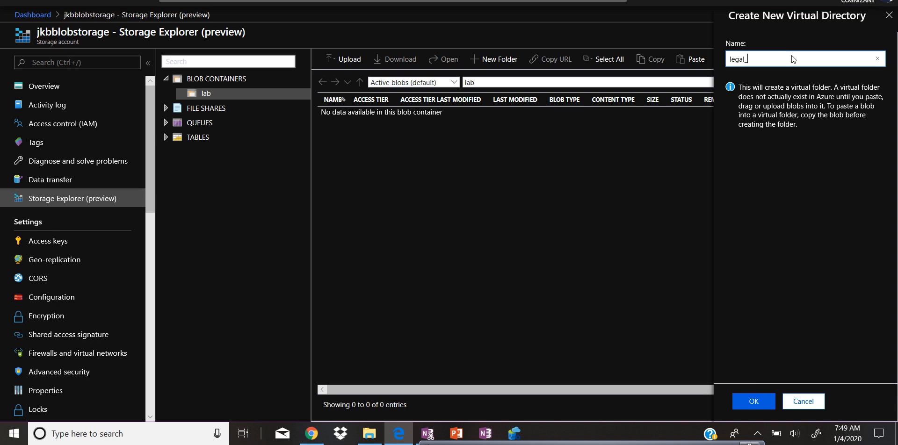
key(alt+Tab)
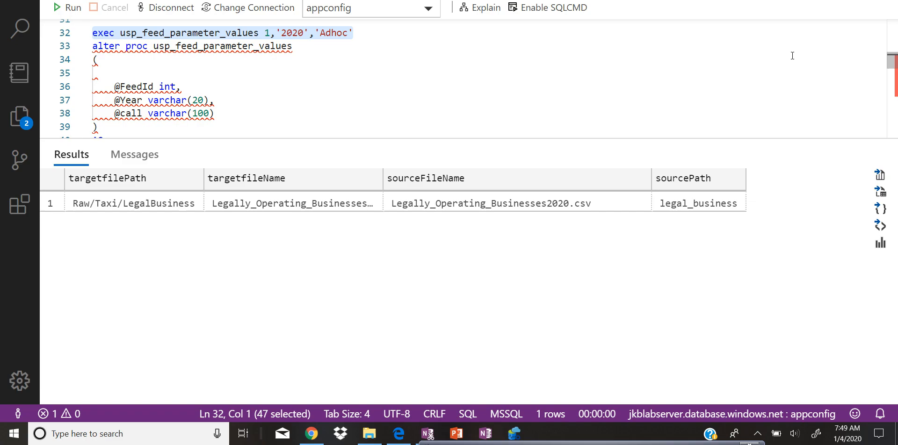
key(alt+Tab)
key(alt+Tab)
text(business)
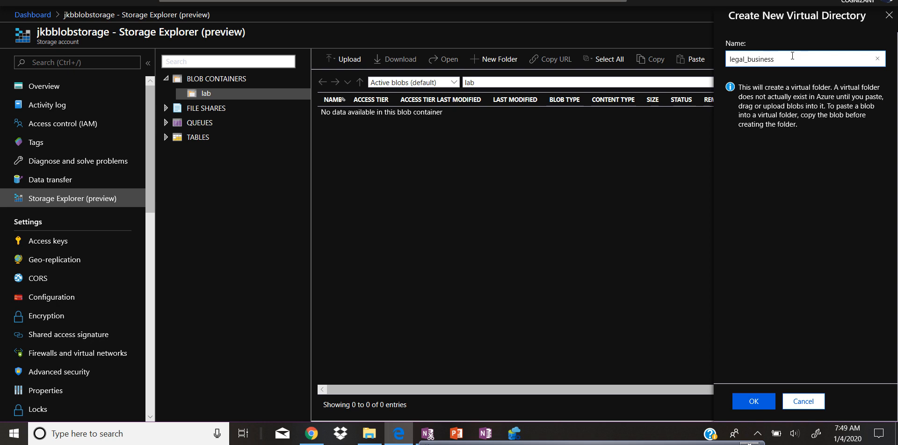
click(754, 403)
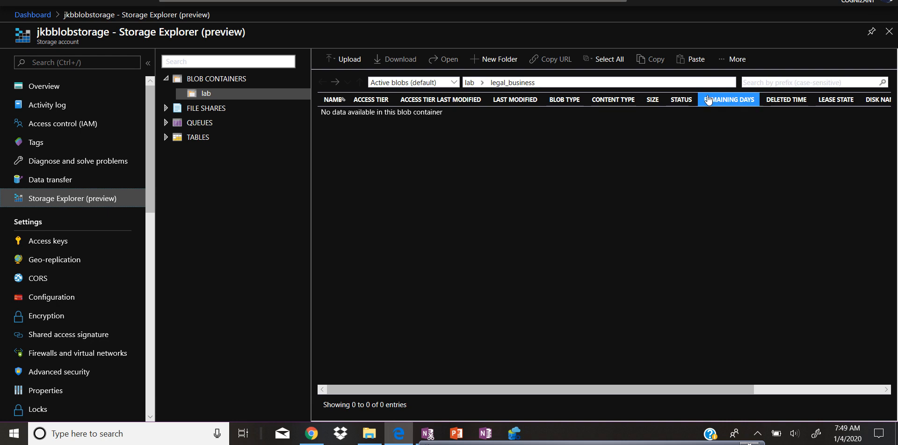
Step: Upload Legally_Operating_Businesses2020.csv from the local folder into lab/legal_business
click(348, 61)
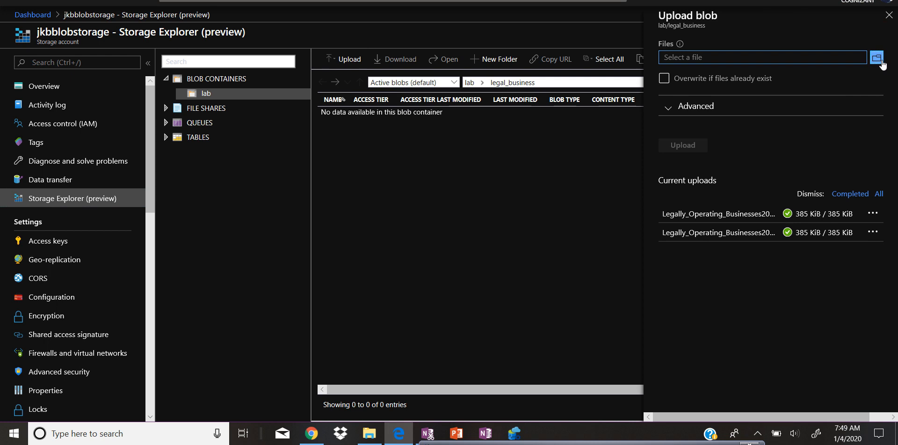
click(878, 60)
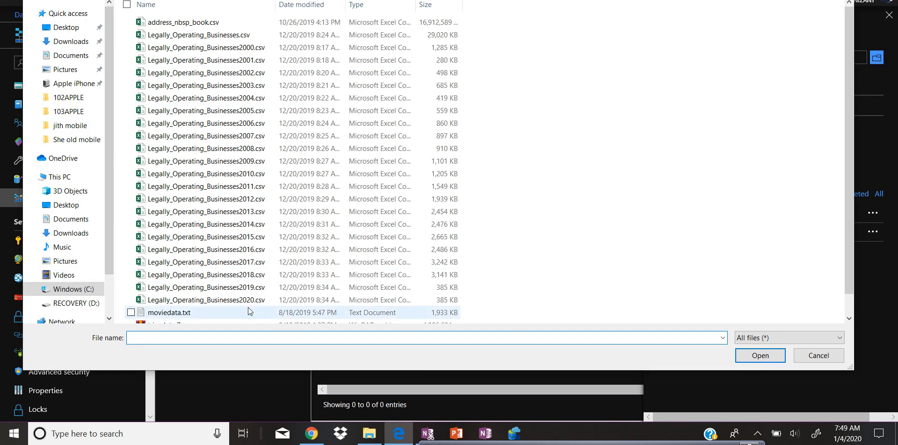
click(250, 304)
click(743, 355)
click(692, 148)
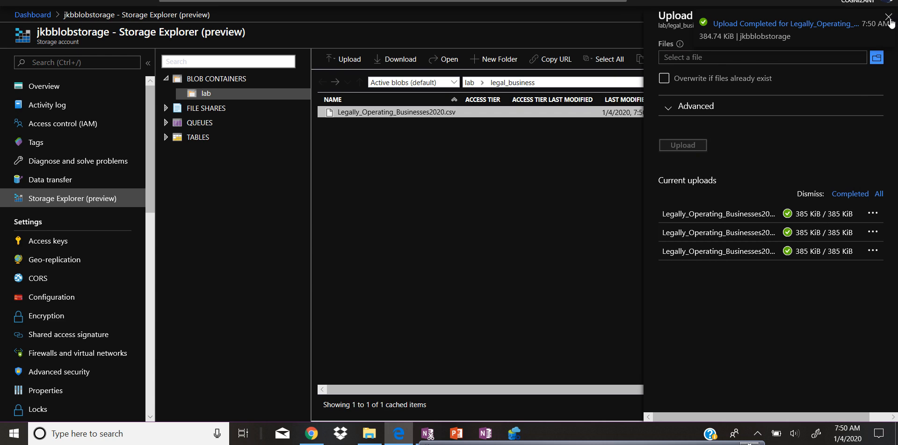
click(888, 17)
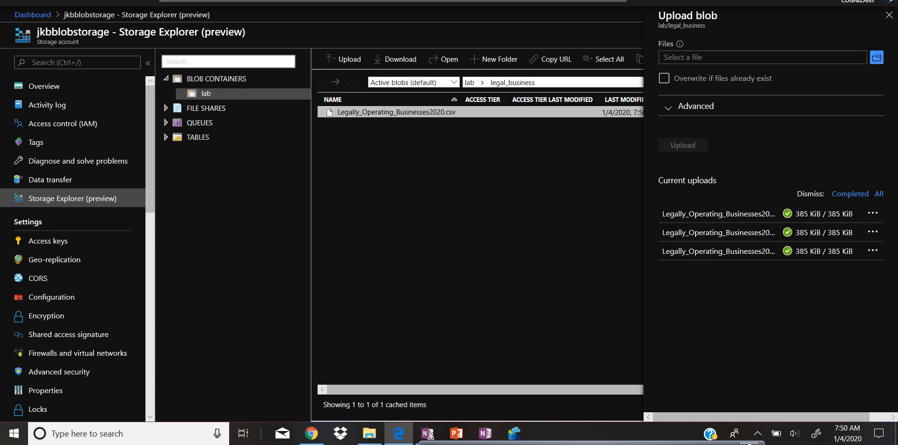
Step: Debug-run pip_src_raw with the year parameter set to 2020 and dismiss the success notice
click(578, 1)
click(533, 163)
click(451, 58)
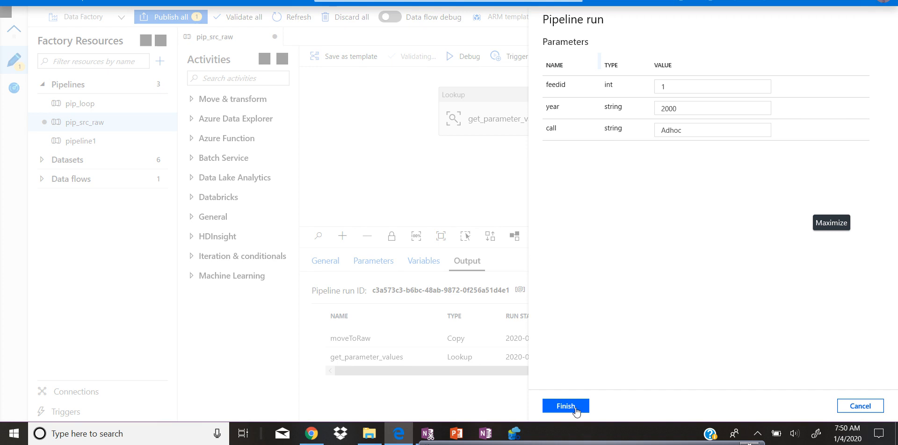
click(690, 108)
key(BackSpace)
key(BackSpace)
text(20)
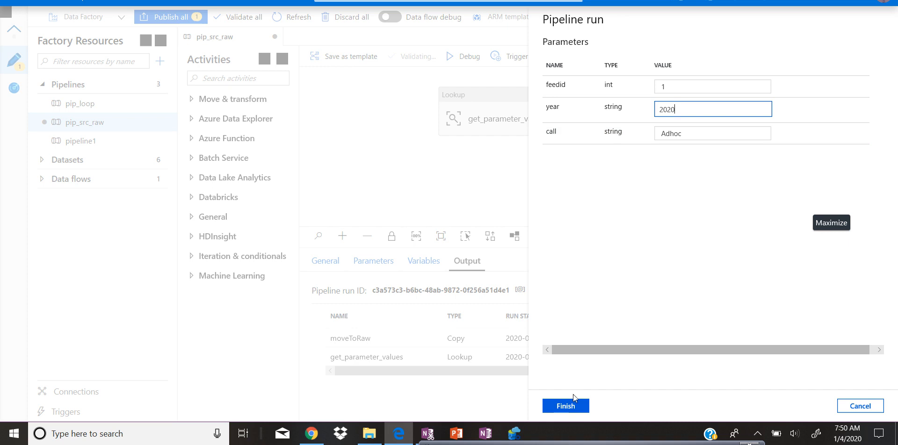
click(571, 406)
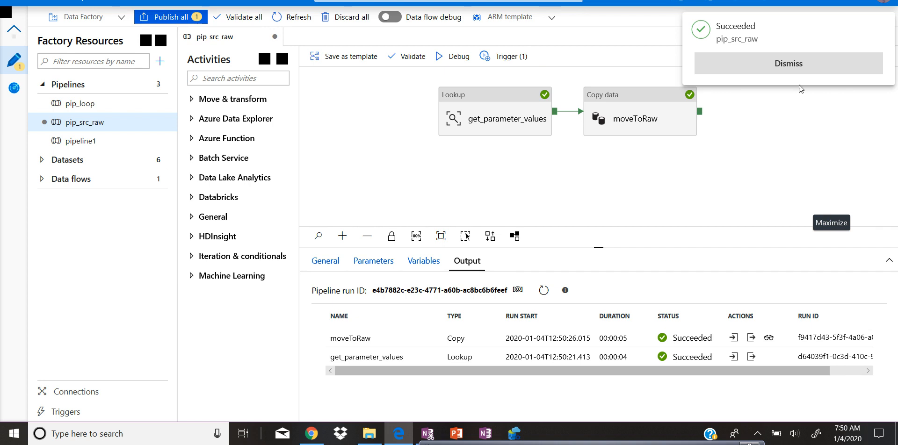
click(814, 69)
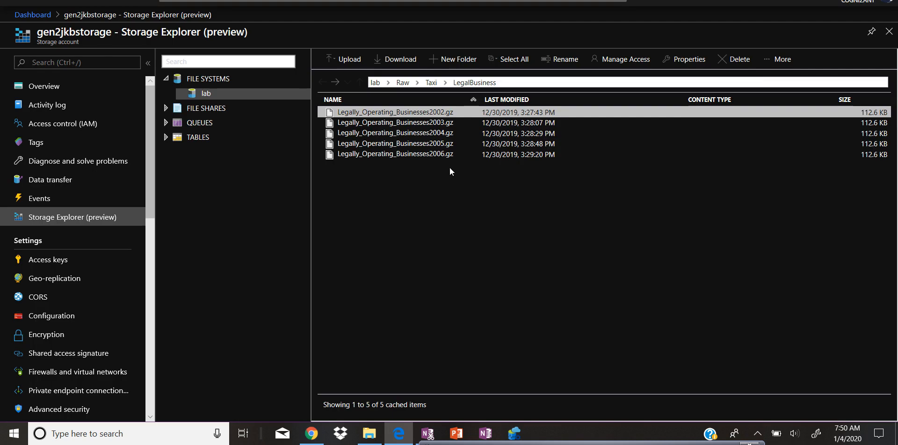
Step: Refresh the Raw/Taxi/LegalBusiness folder and delete the Legally_Operating_Businesses2020.gz output file
click(778, 68)
click(772, 80)
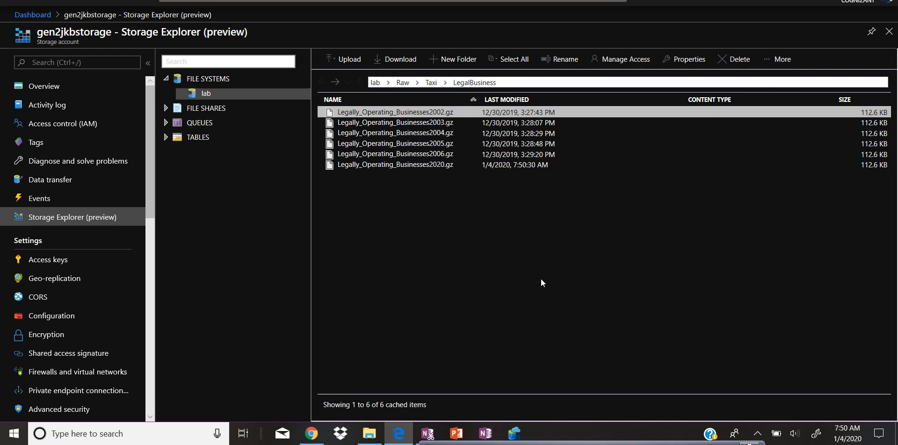
click(414, 165)
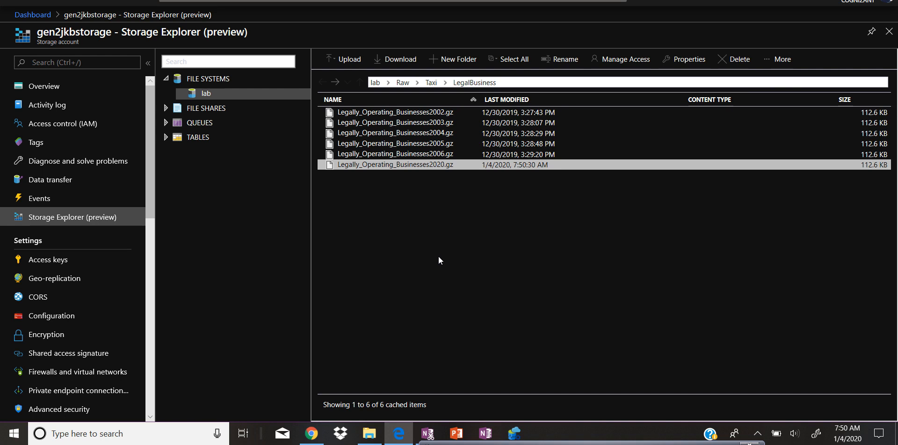
key(Delete)
click(594, 400)
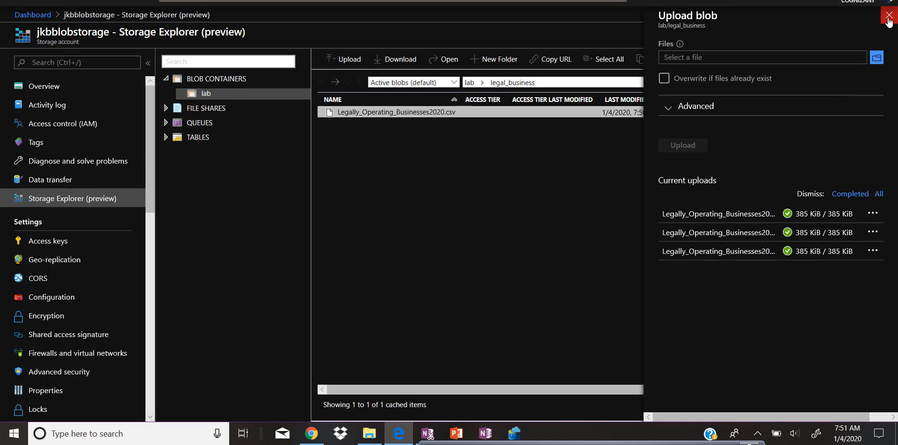
Step: Edit trigger_legal_business to run at minute 53 instead of 37, then publish all changes
click(889, 15)
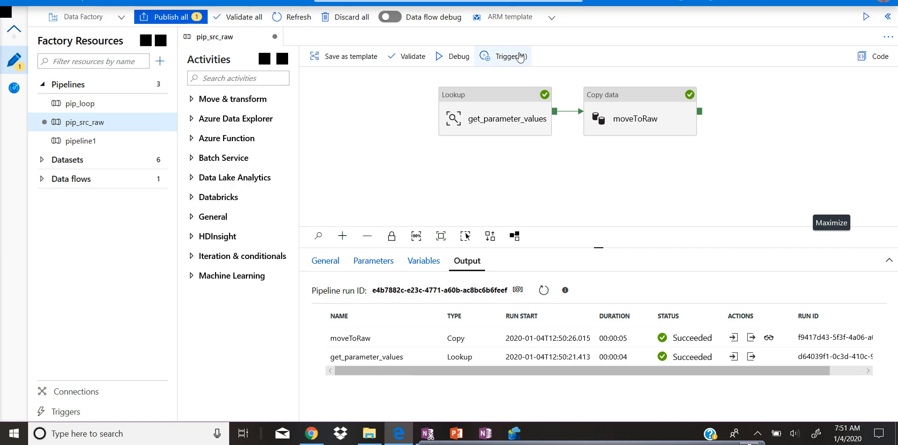
click(519, 56)
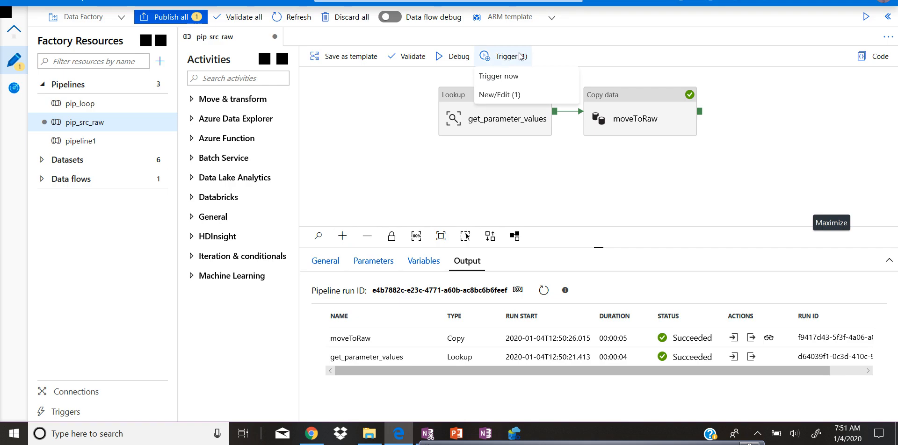
click(503, 94)
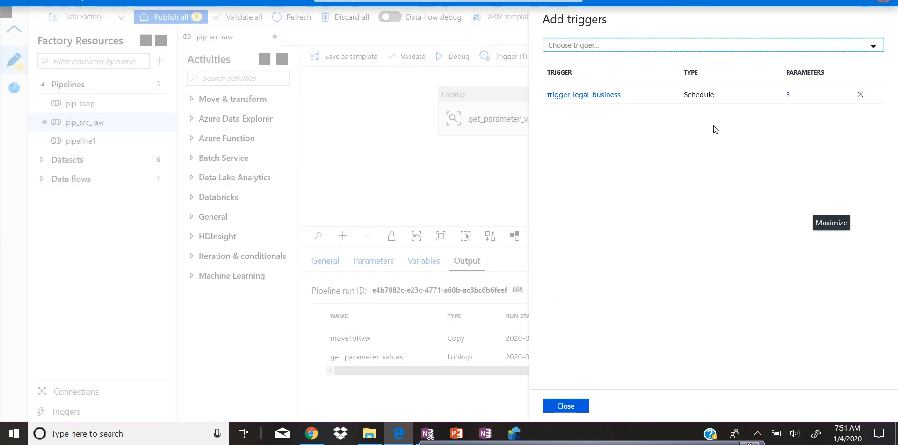
click(597, 97)
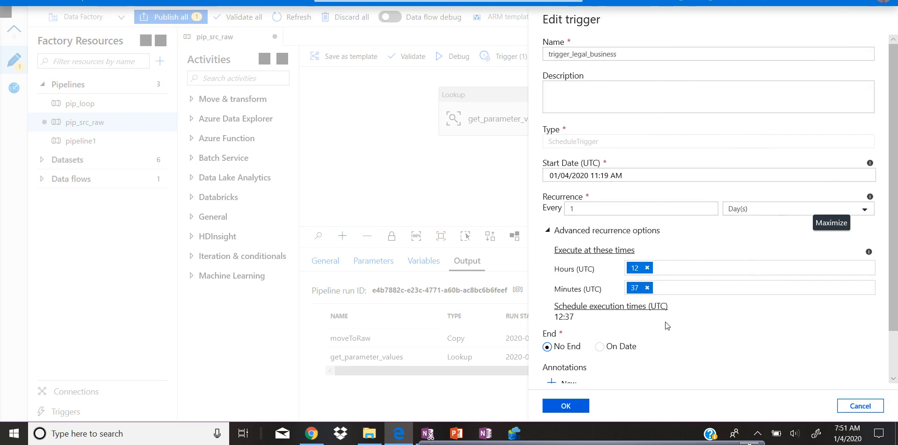
click(647, 288)
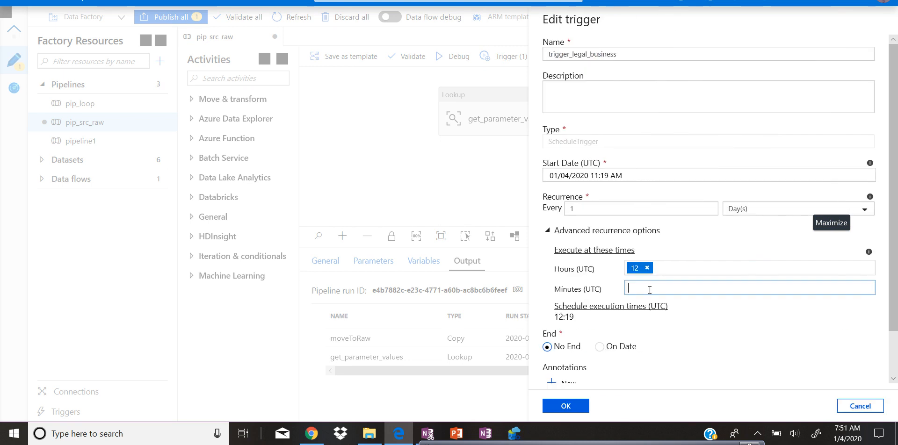
text(53)
click(566, 407)
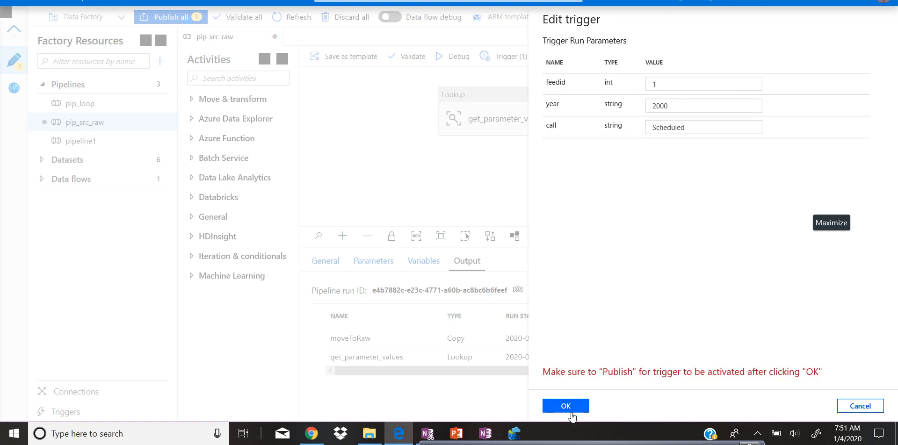
click(577, 410)
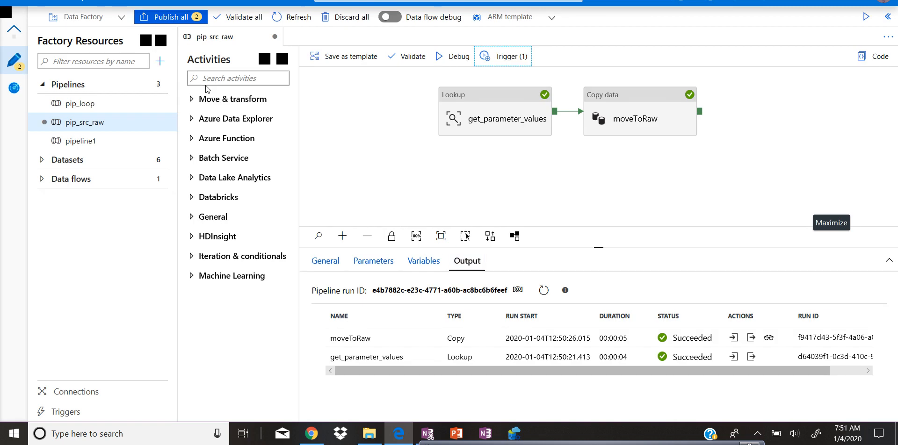
click(190, 25)
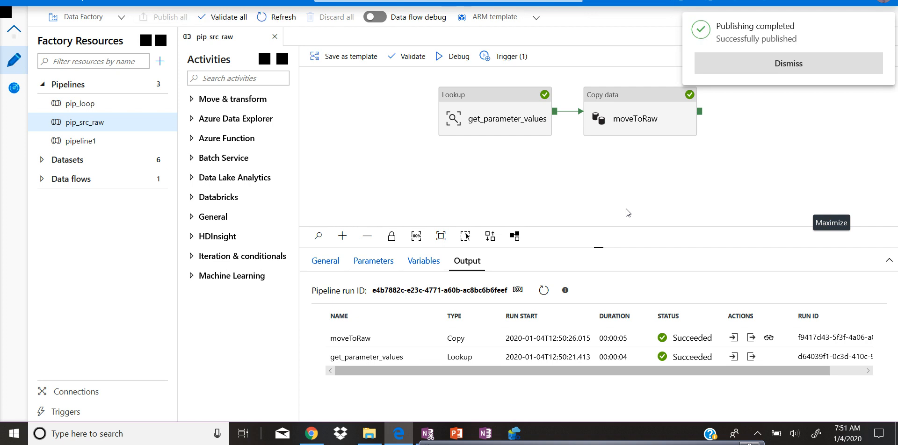
Step: Dismiss the publishing notice, open the pipeline runs monitor and refresh it repeatedly to check for new trigger runs
click(814, 68)
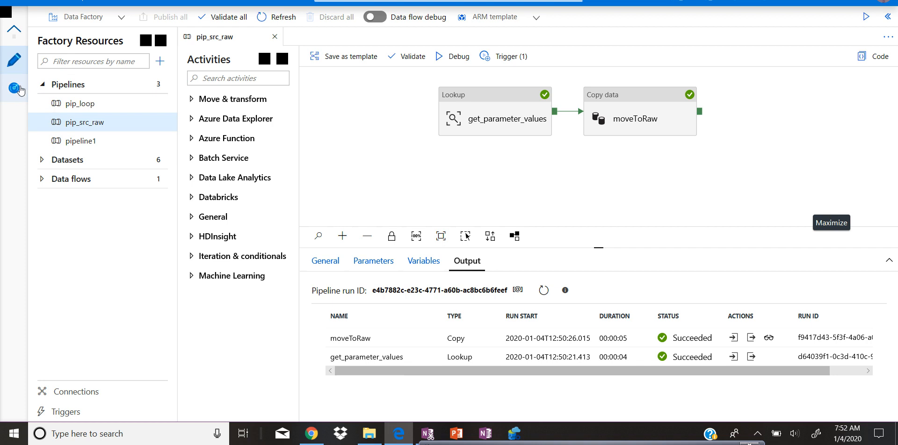
click(17, 90)
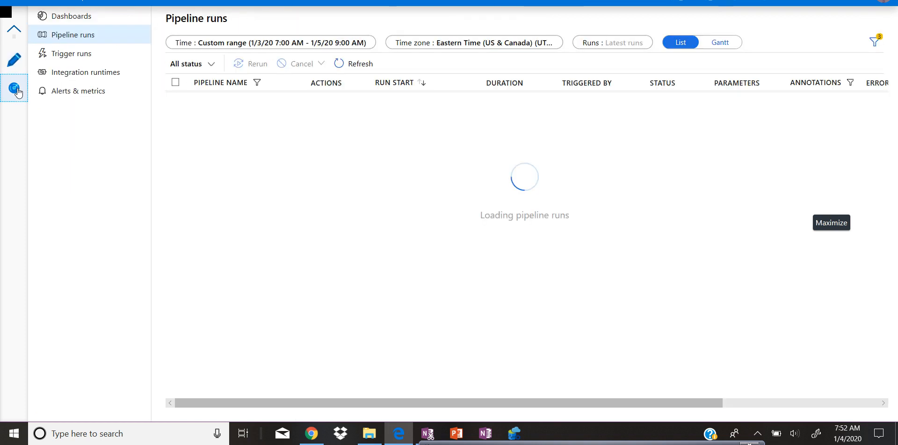
click(359, 64)
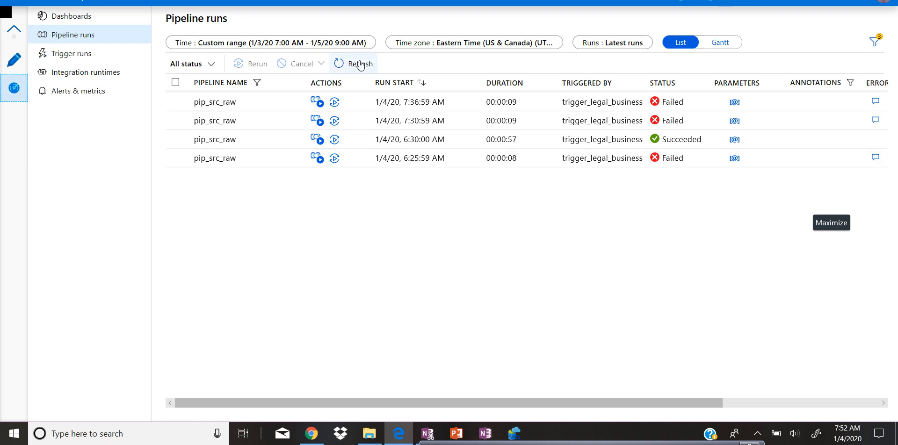
click(360, 64)
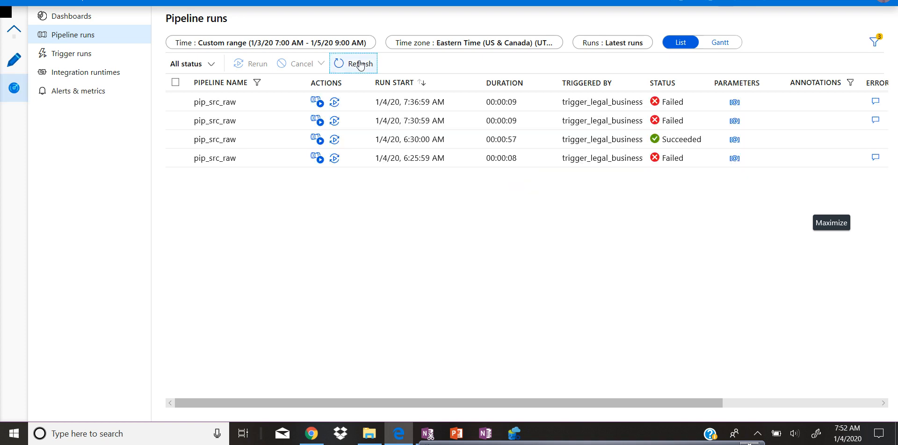
click(360, 64)
click(360, 64)
click(360, 64)
click(360, 64)
click(360, 64)
click(360, 64)
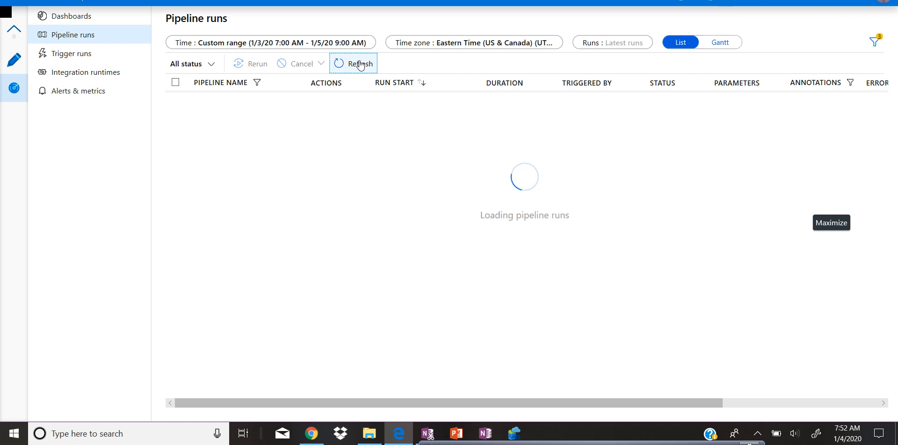
click(360, 64)
click(360, 64)
click(360, 64)
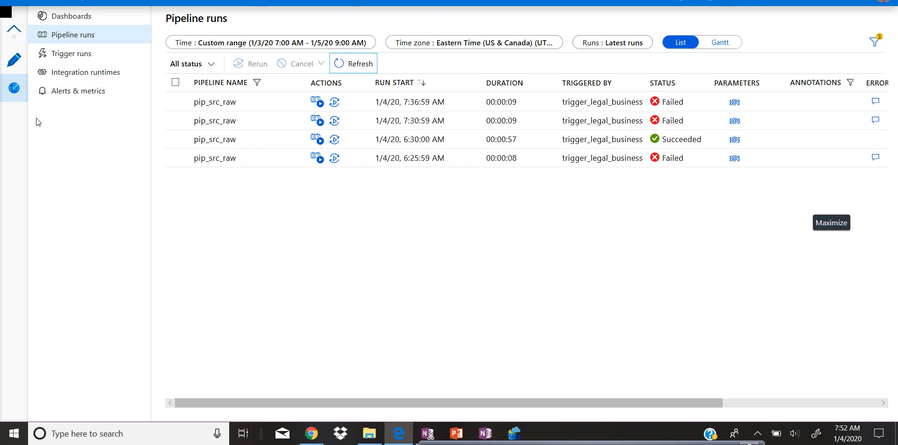
Step: Review the trigger_legal_business schedule attached to pip_src_raw without changing it, then close the triggers panel
click(18, 59)
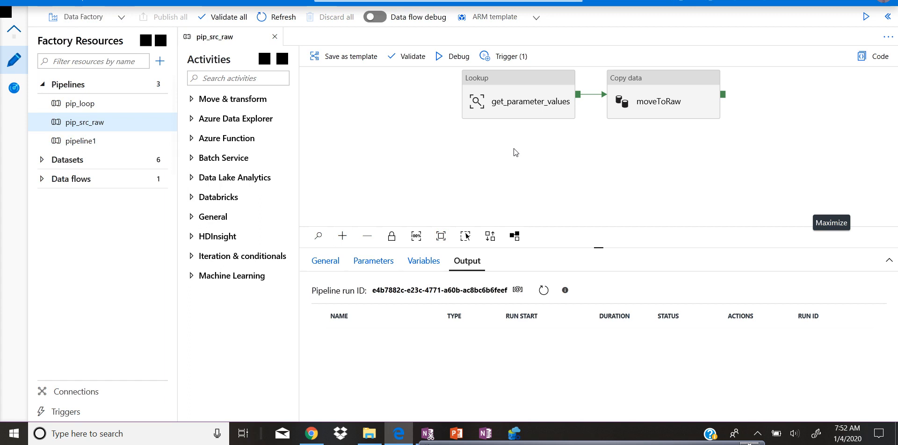
click(501, 55)
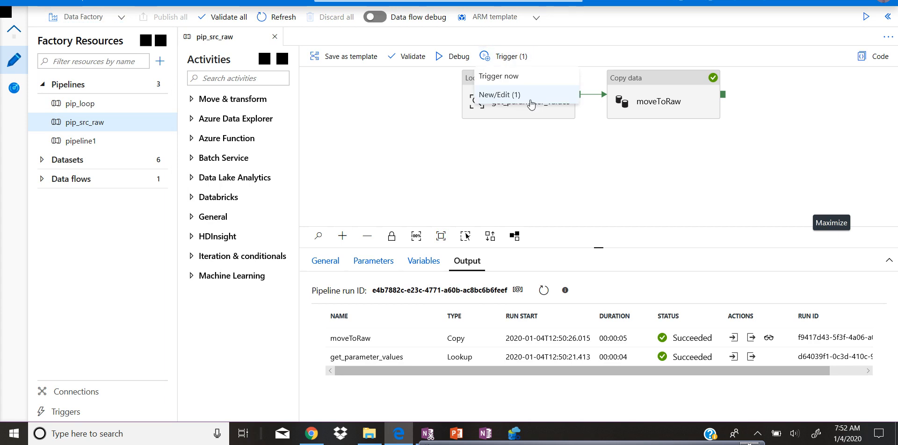
click(515, 96)
click(613, 96)
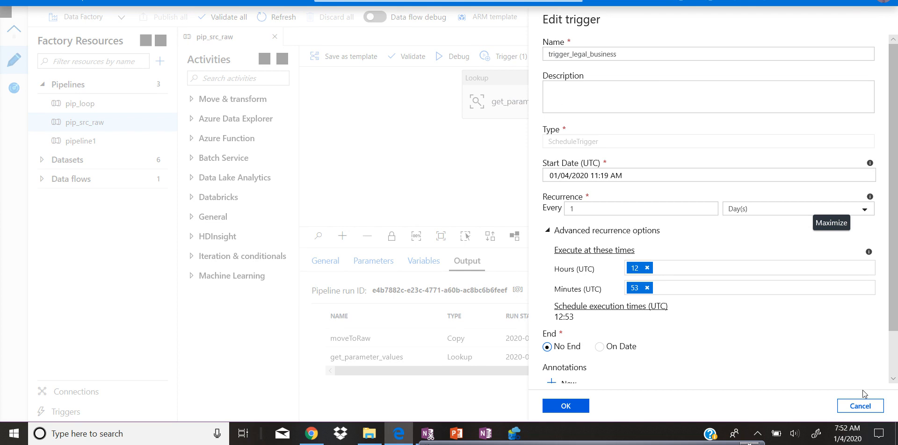
click(860, 406)
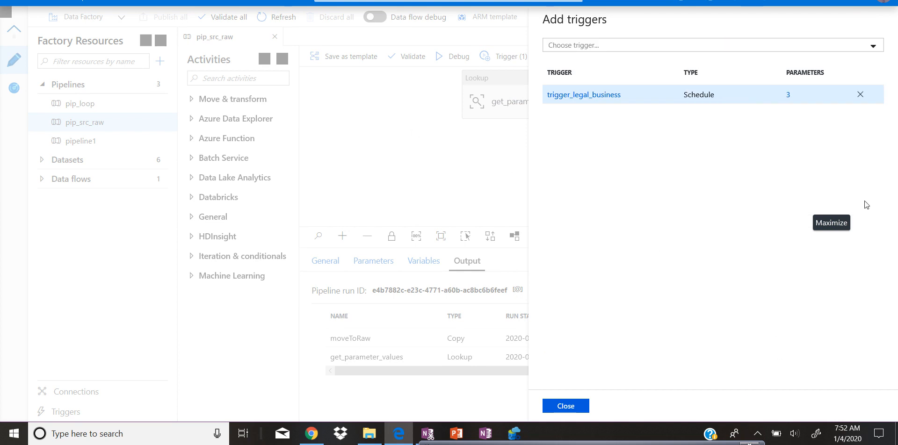
click(572, 408)
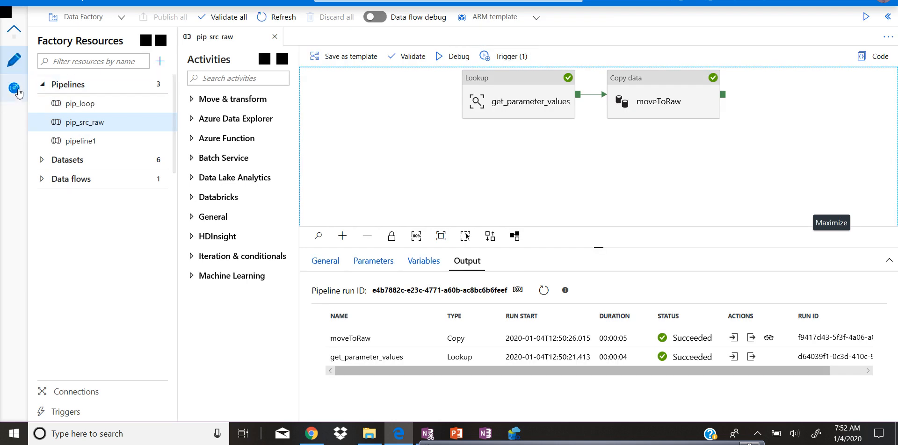
Step: Check the Dashboards and Pipeline runs monitoring views for the new scheduled run of pip_src_raw
click(17, 91)
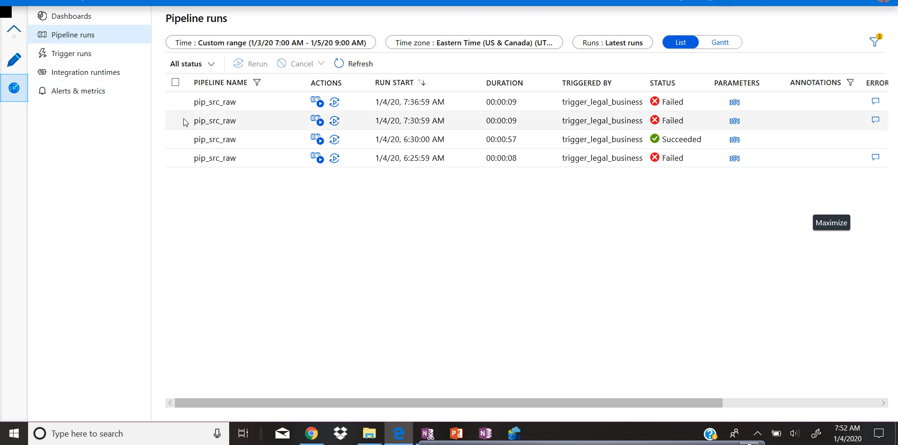
click(90, 22)
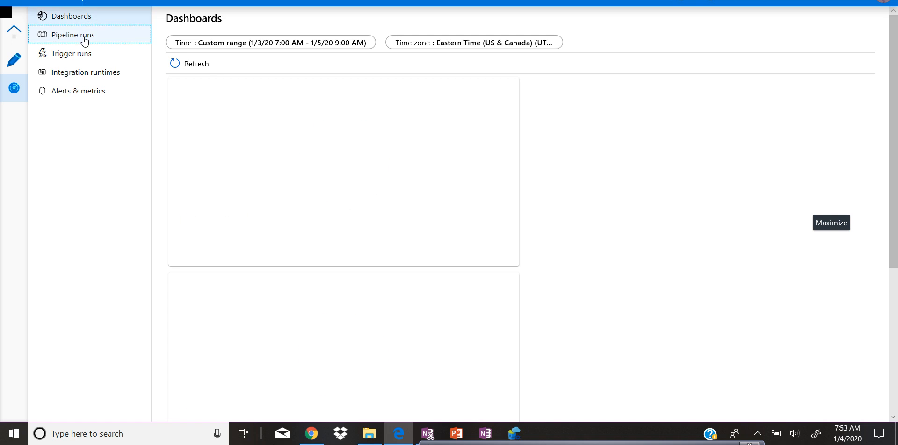
click(84, 41)
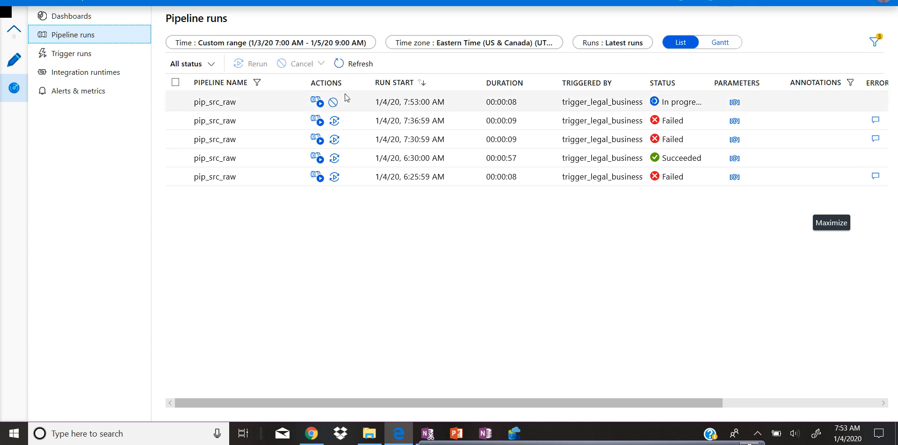
click(356, 69)
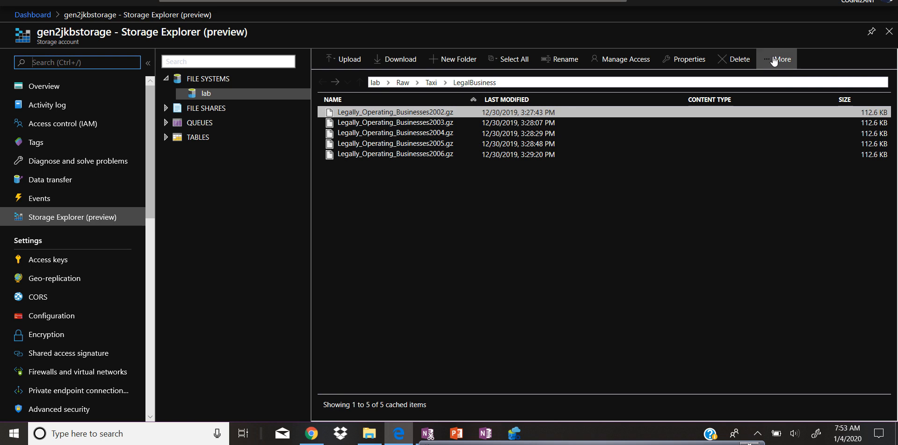
Step: Refresh the Raw/Taxi/LegalBusiness folder in Storage Explorer and select the new Legally_Operating_Businesses2020.gz file
click(772, 58)
click(768, 79)
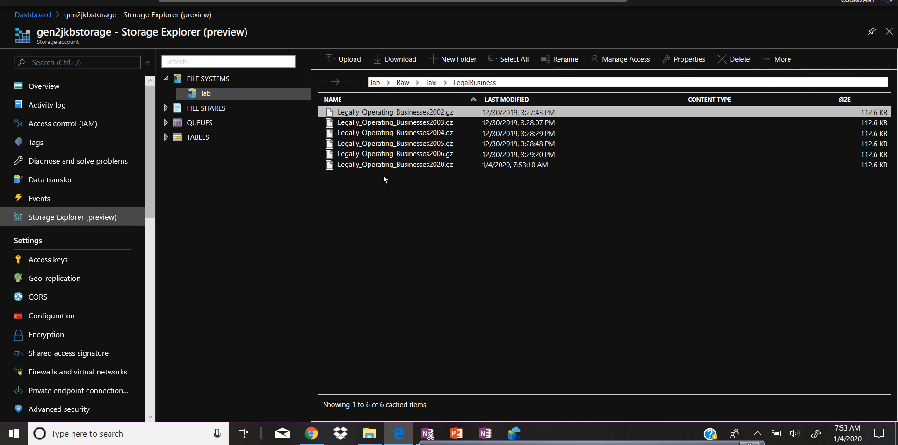
click(409, 166)
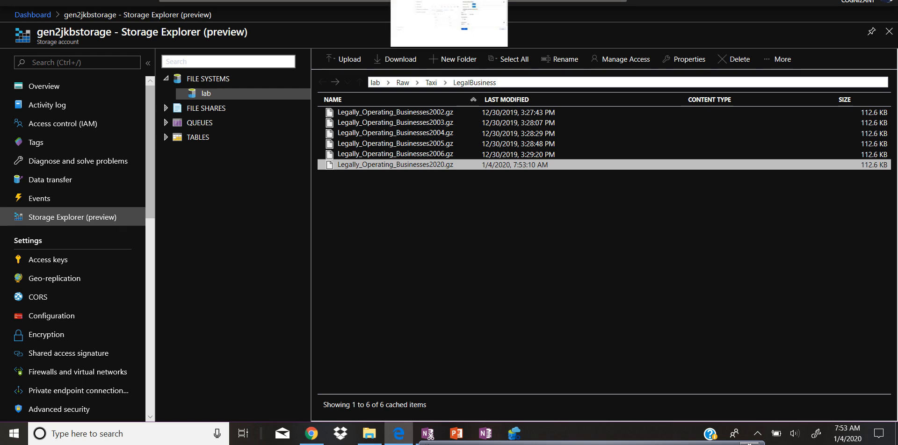
click(449, 1)
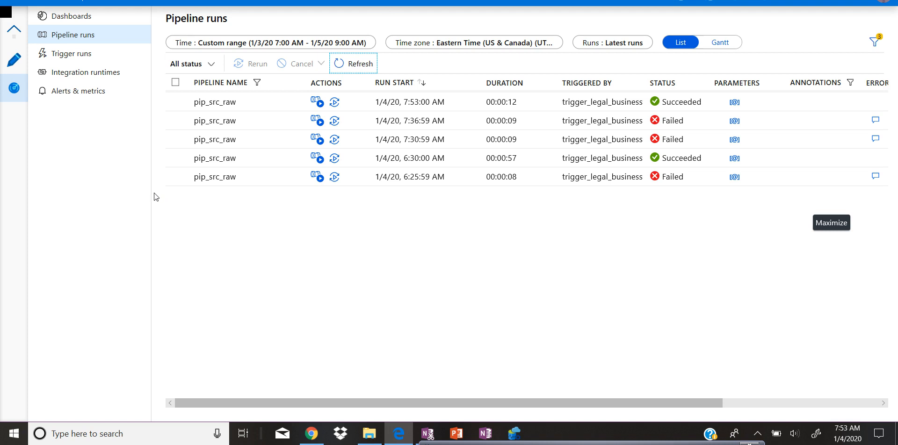
Step: Browse the Trigger runs, Integration runtimes, Alerts & metrics and Pipeline runs monitoring pages
click(83, 59)
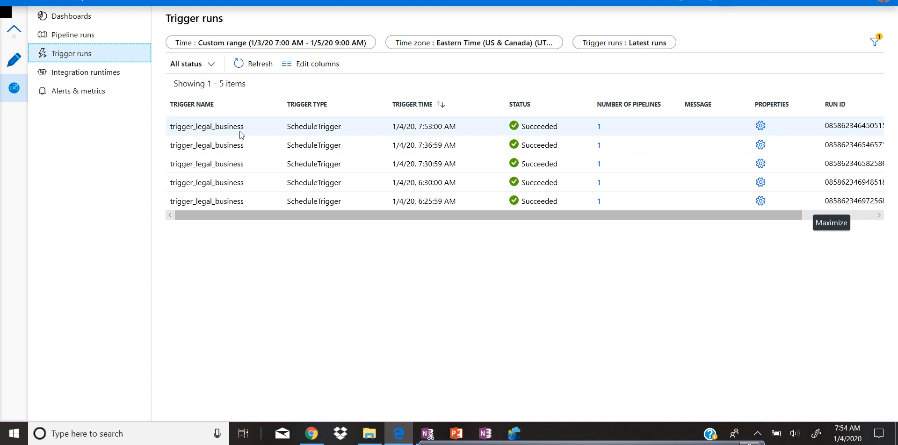
click(110, 78)
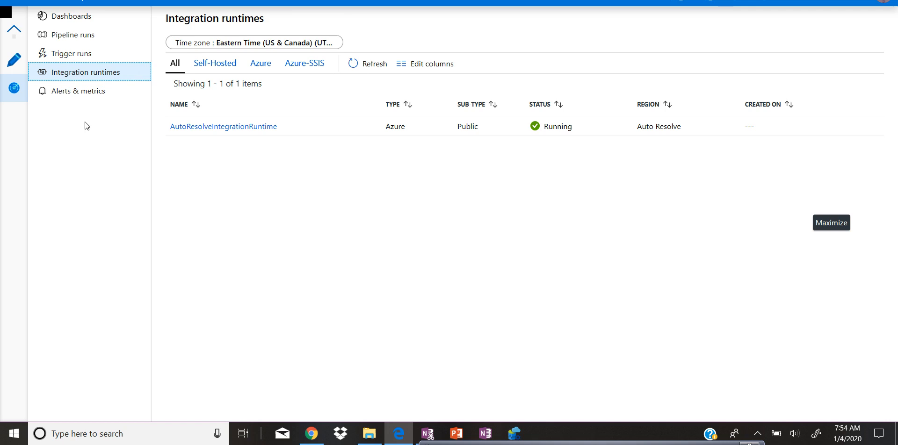
click(96, 102)
click(94, 100)
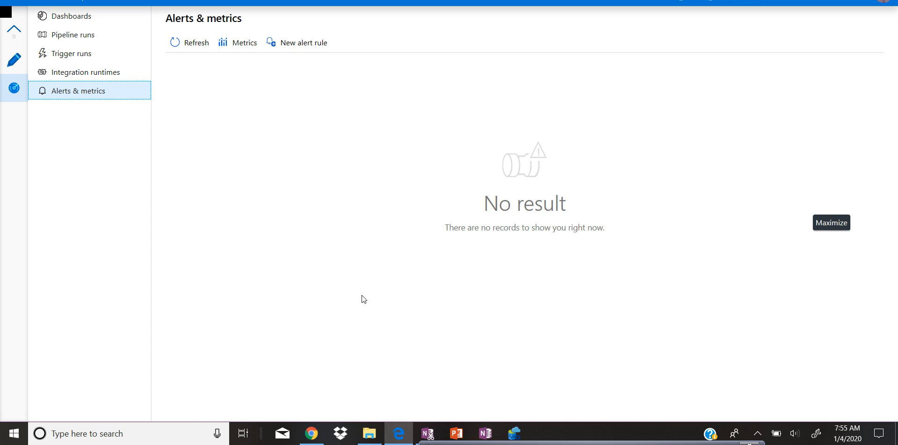
click(83, 35)
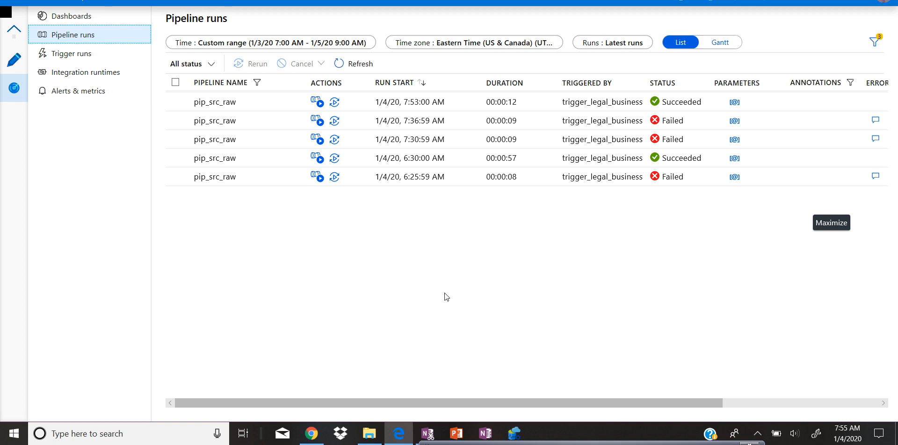
Step: Switch to PowerPoint to show the Points covered slide
click(456, 434)
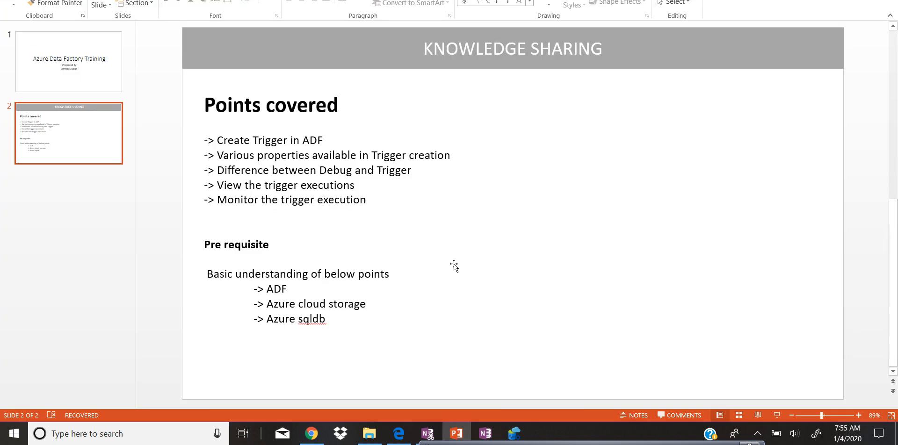